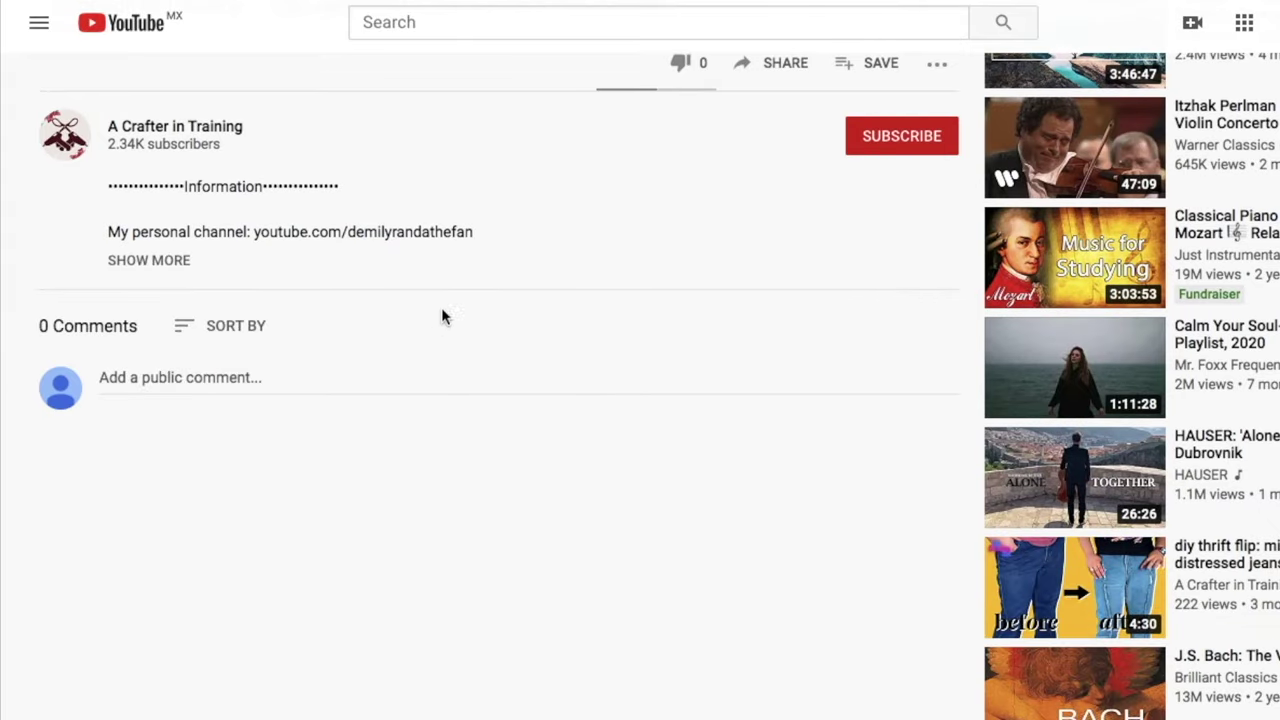
- Expand the YouTube description and follow the Templates link to the shared Music Packaging folder
{"action": "left_click", "coordinate": [176, 259]}
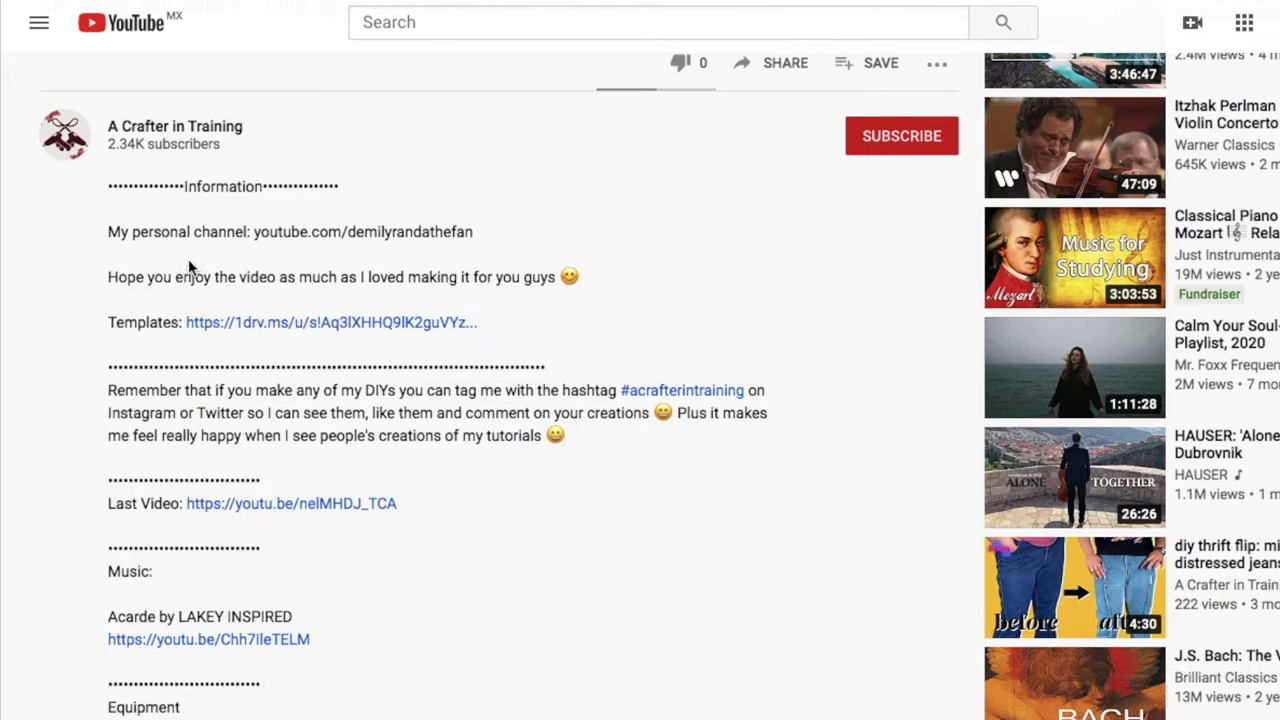
{"action": "left_click", "coordinate": [265, 324]}
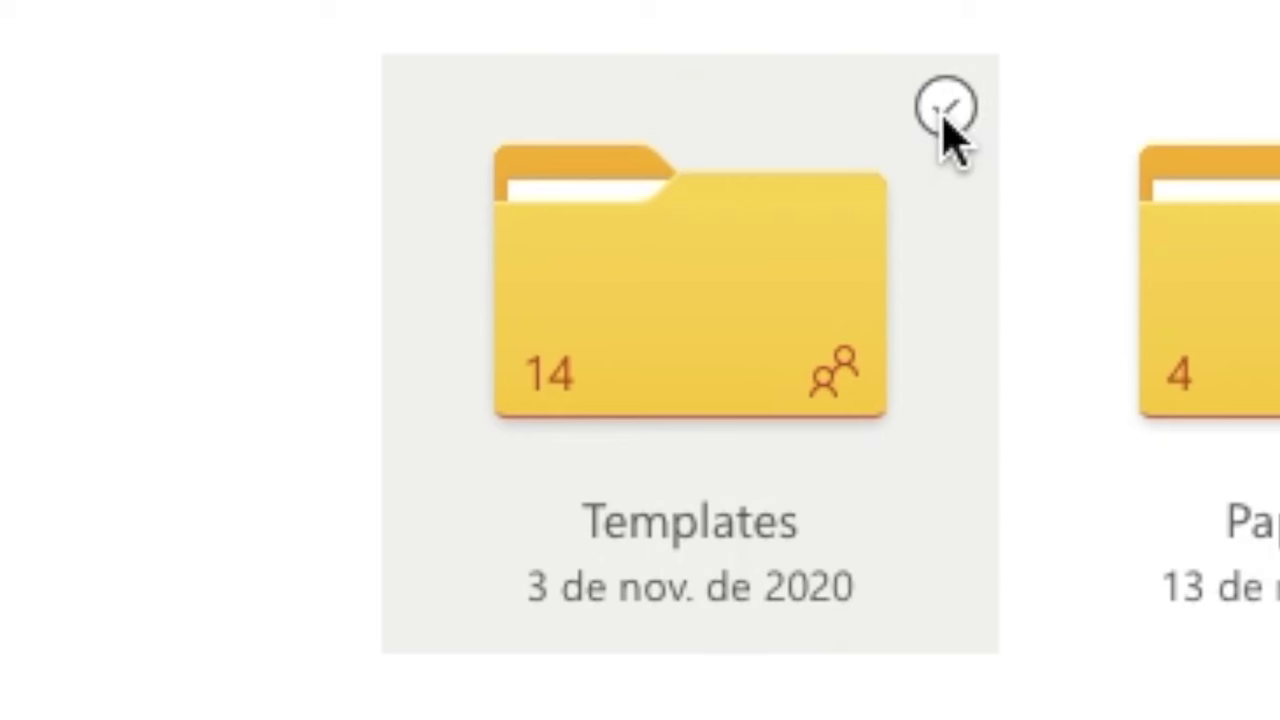
- From the Templates folder, download 2 Booklet (New).psd with Descargar and open the downloaded file
{"action": "left_click", "coordinate": [945, 112]}
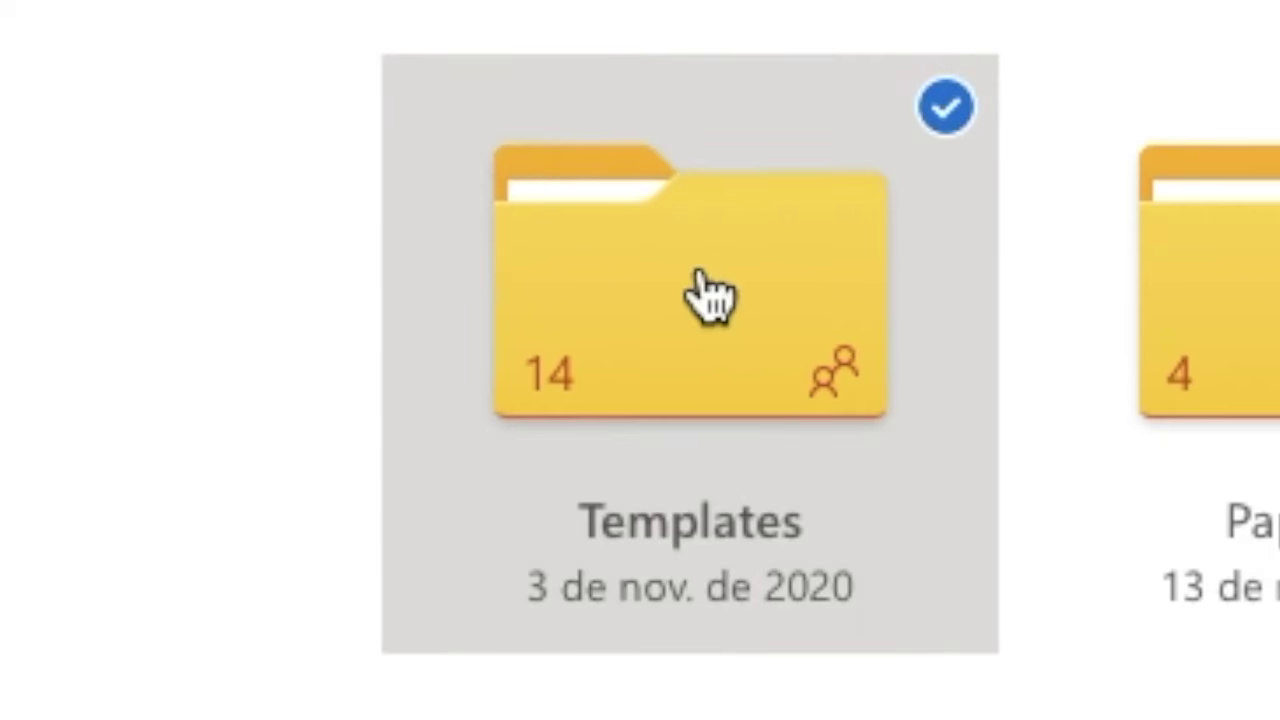
{"action": "left_click", "coordinate": [709, 294]}
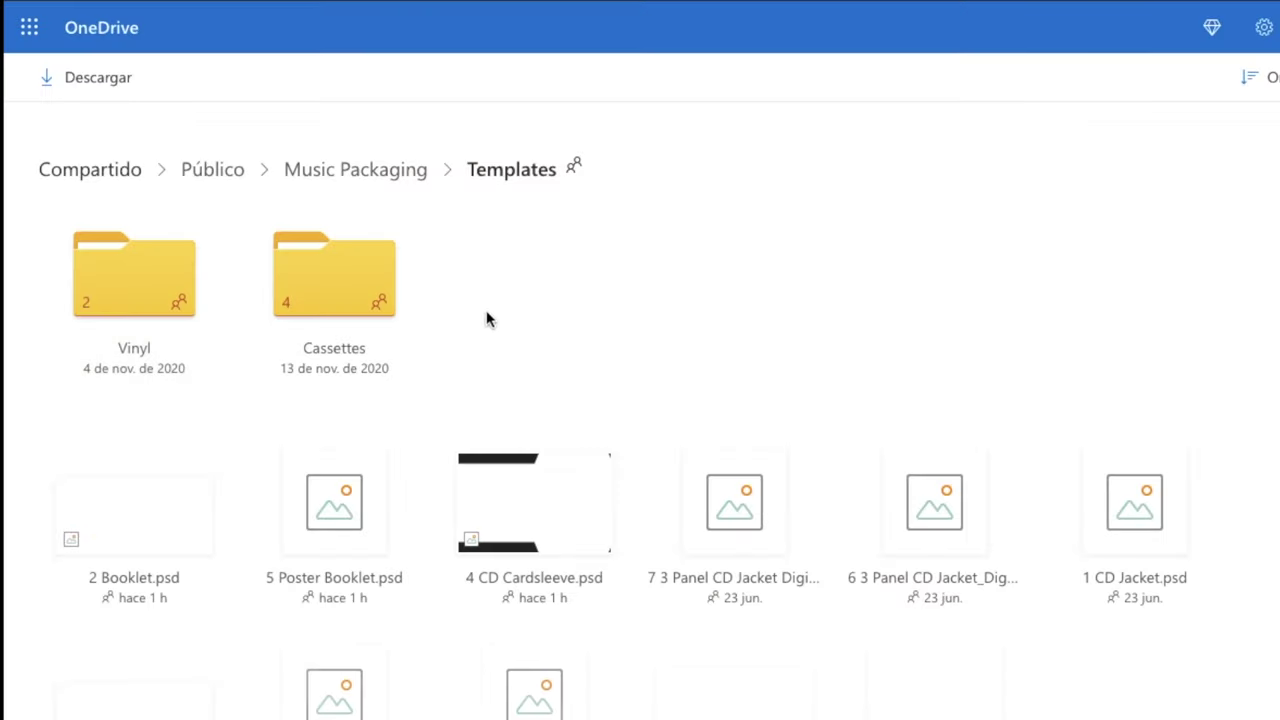
{"action": "scroll", "coordinate": [552, 298], "scroll_direction": "down", "scroll_amount": 2}
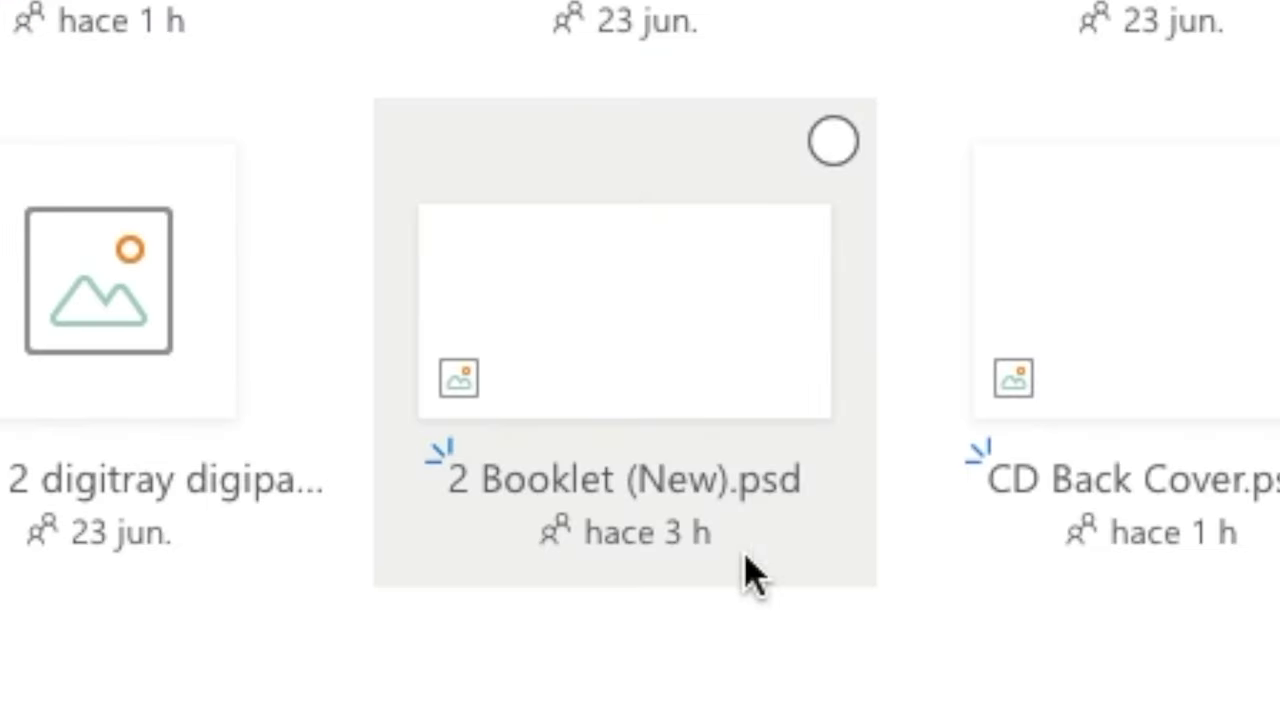
{"action": "left_click", "coordinate": [834, 142]}
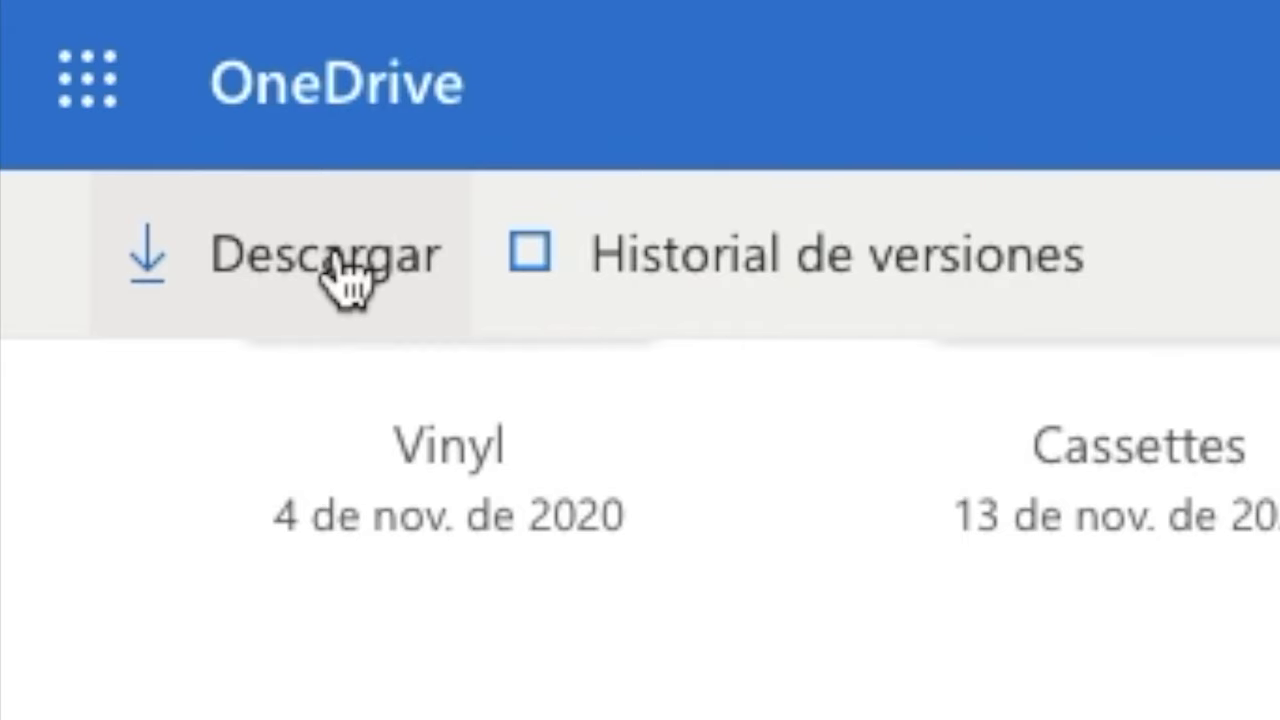
{"action": "left_click", "coordinate": [338, 262]}
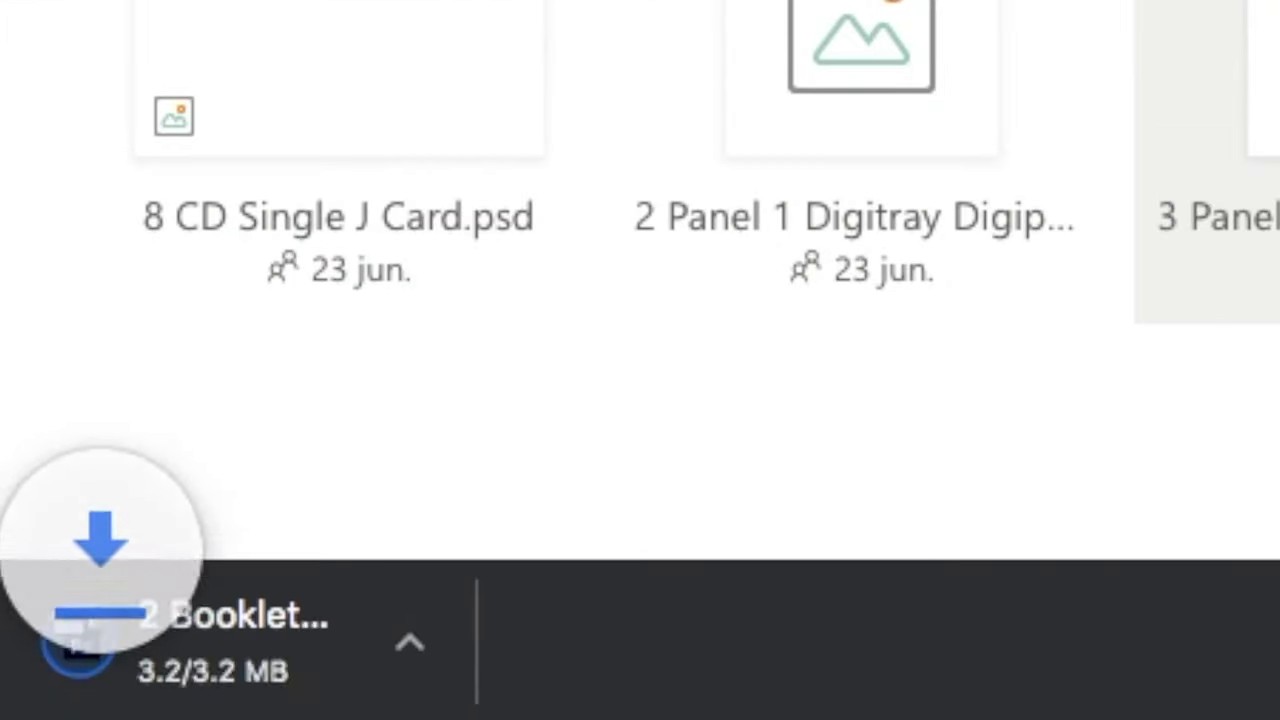
{"action": "left_click", "coordinate": [226, 620]}
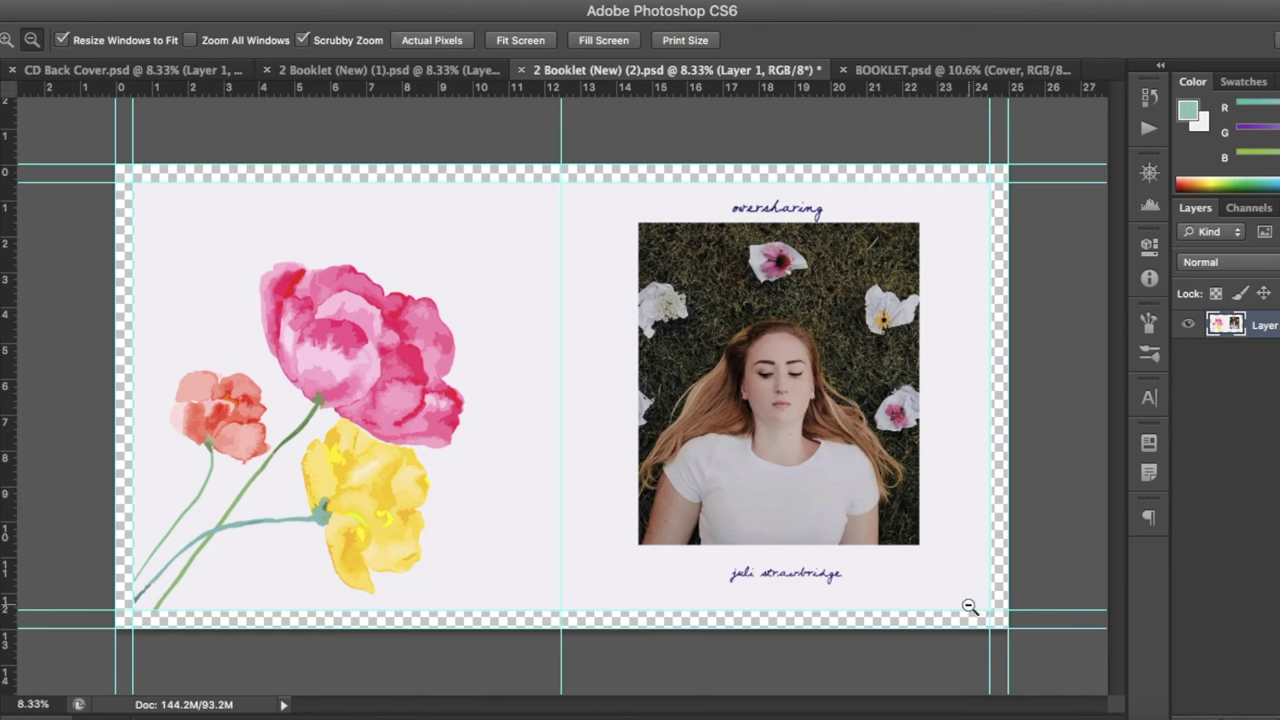
- Paste the portrait-and-lyrics spread into the booklet as Layer 2
{"action": "key", "text": "m"}
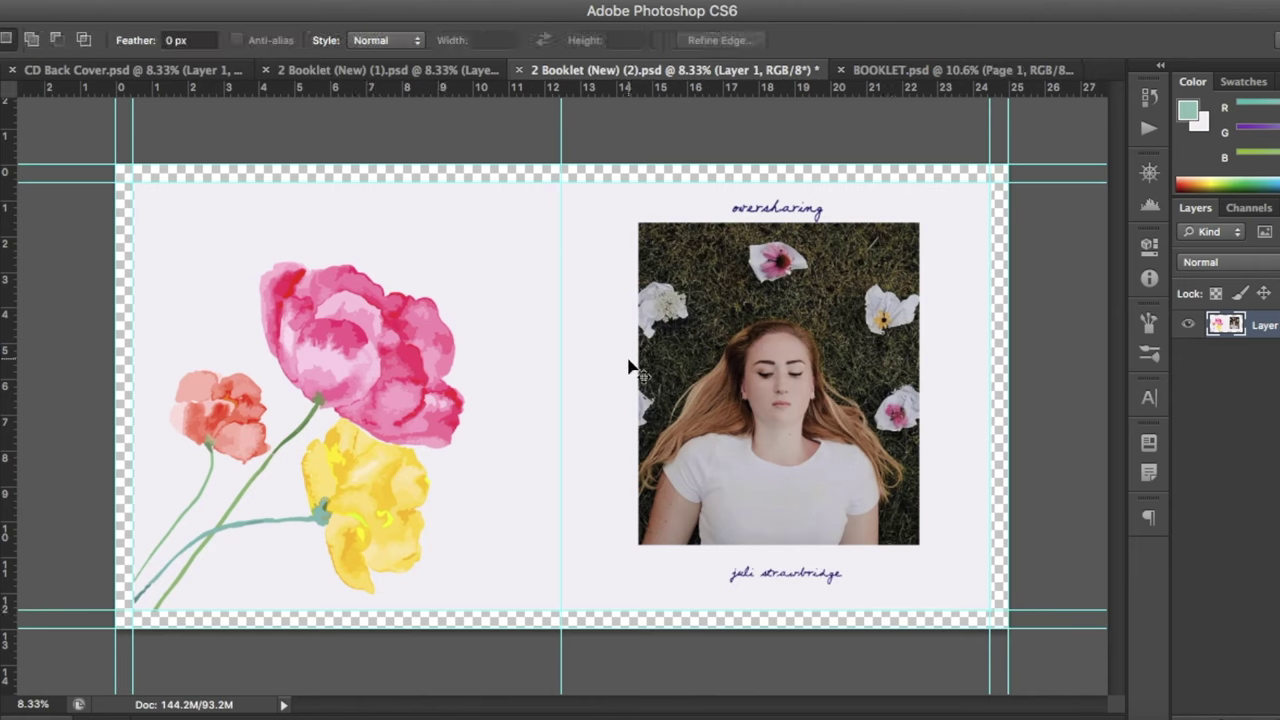
{"action": "key", "text": "ctrl+v"}
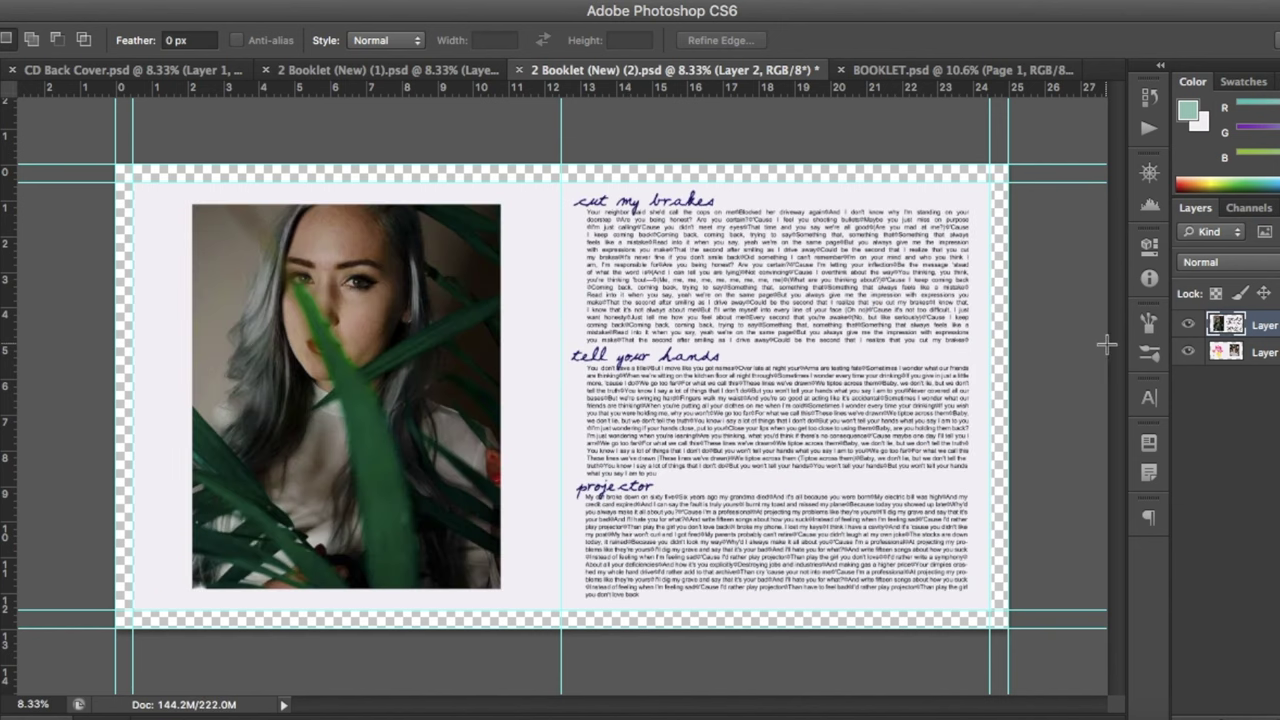
- Sample white from the canvas and fill the page's transparent margin with it
{"action": "key", "text": "i"}
{"action": "left_click", "coordinate": [988, 238]}
{"action": "key", "text": "g"}
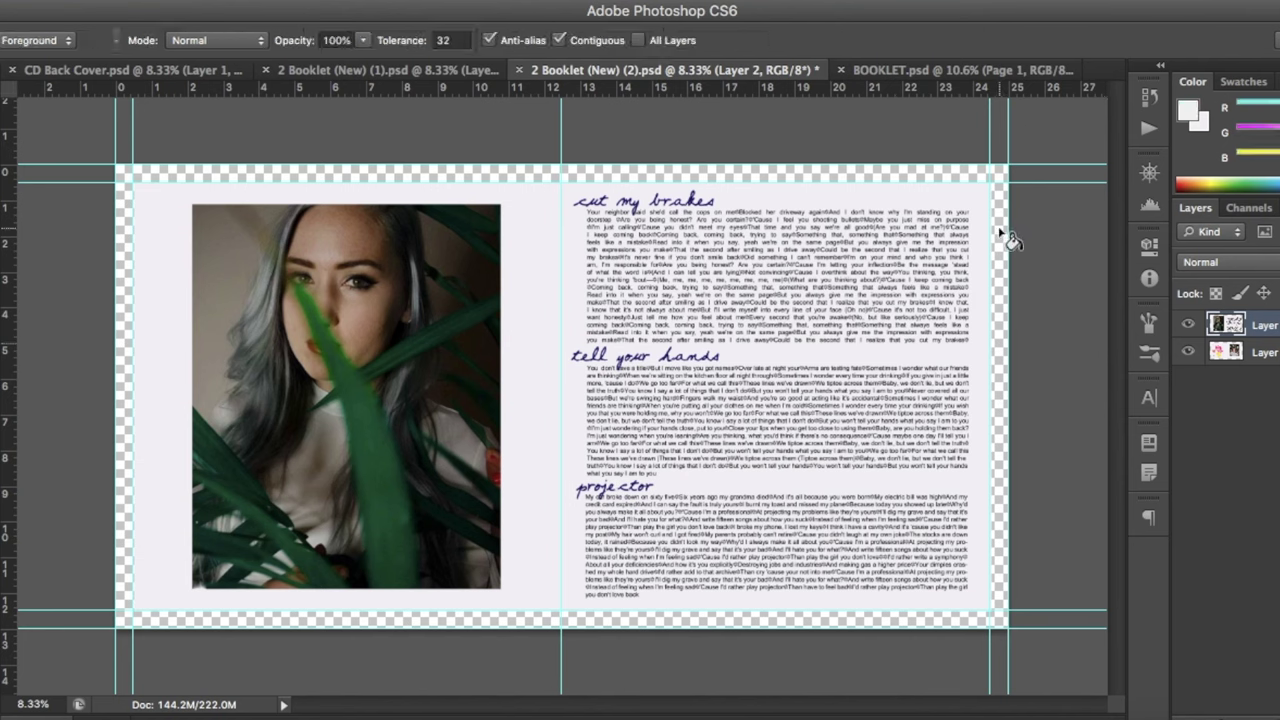
{"action": "left_click", "coordinate": [995, 230]}
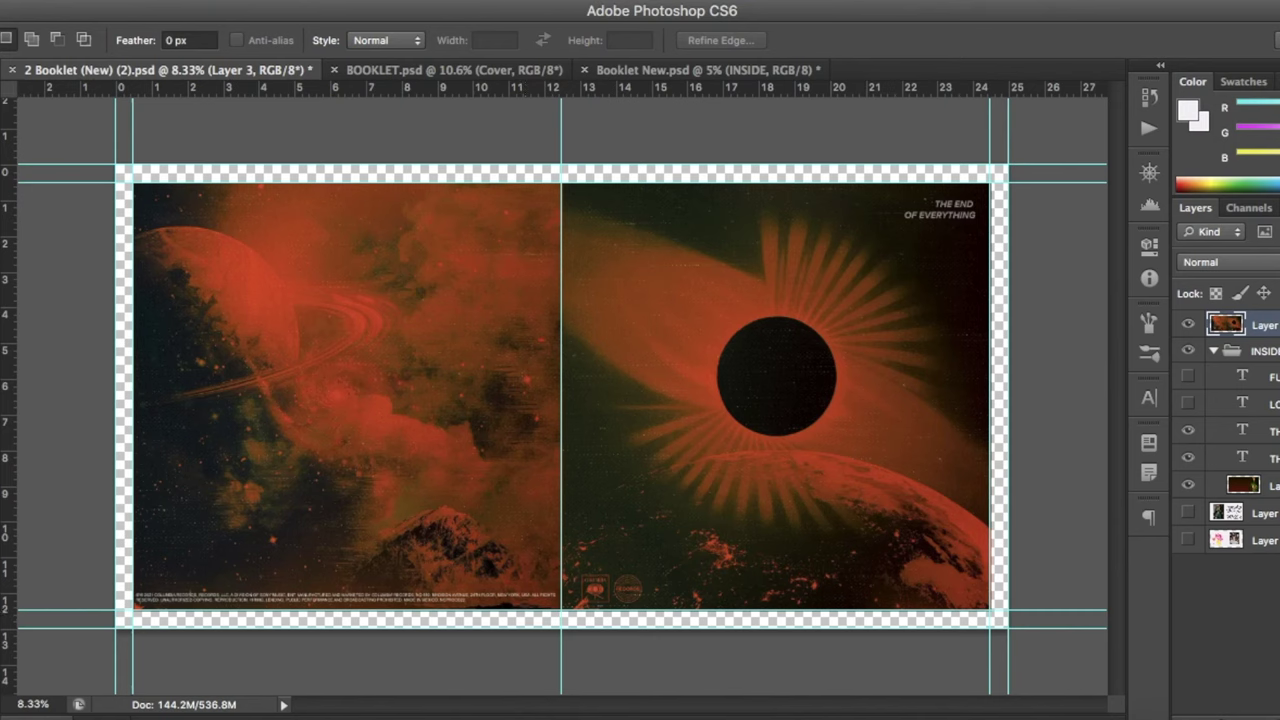
- Hide the space-artwork layer, then scale Layer 4 proportionally to about 109% and shift it over the bleed
{"action": "left_click", "coordinate": [1180, 326]}
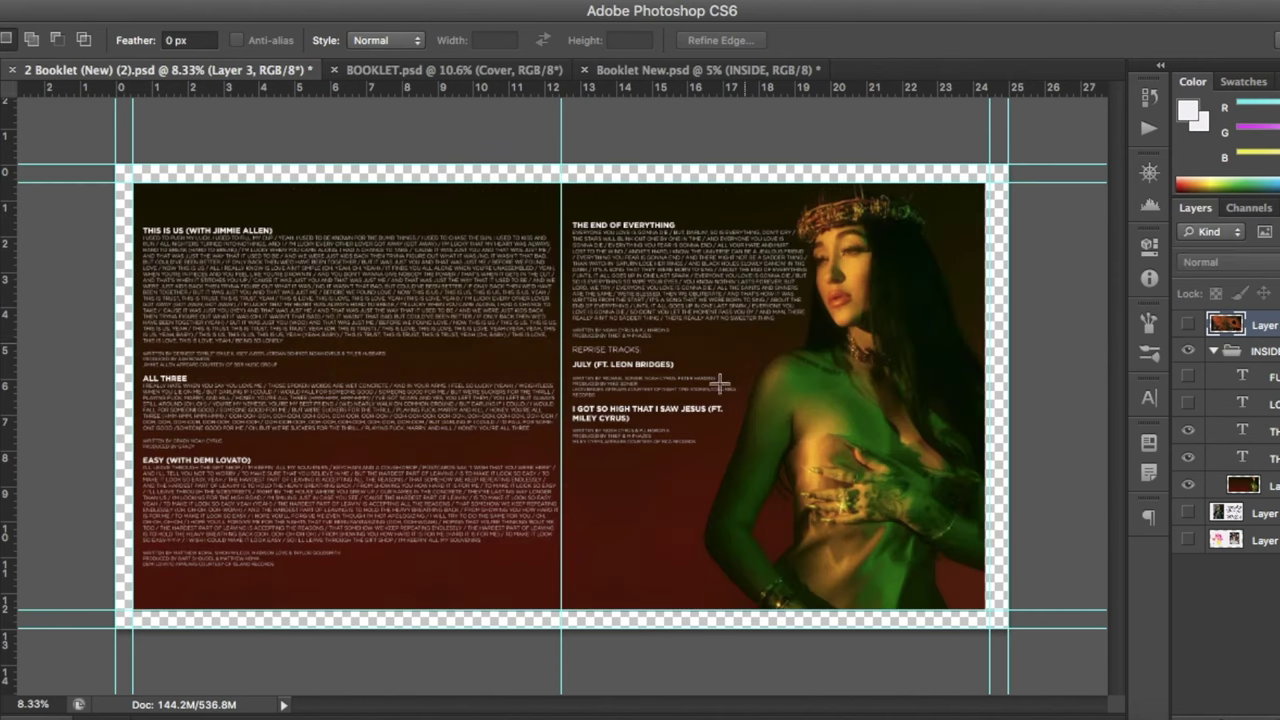
{"action": "left_click", "coordinate": [1273, 494]}
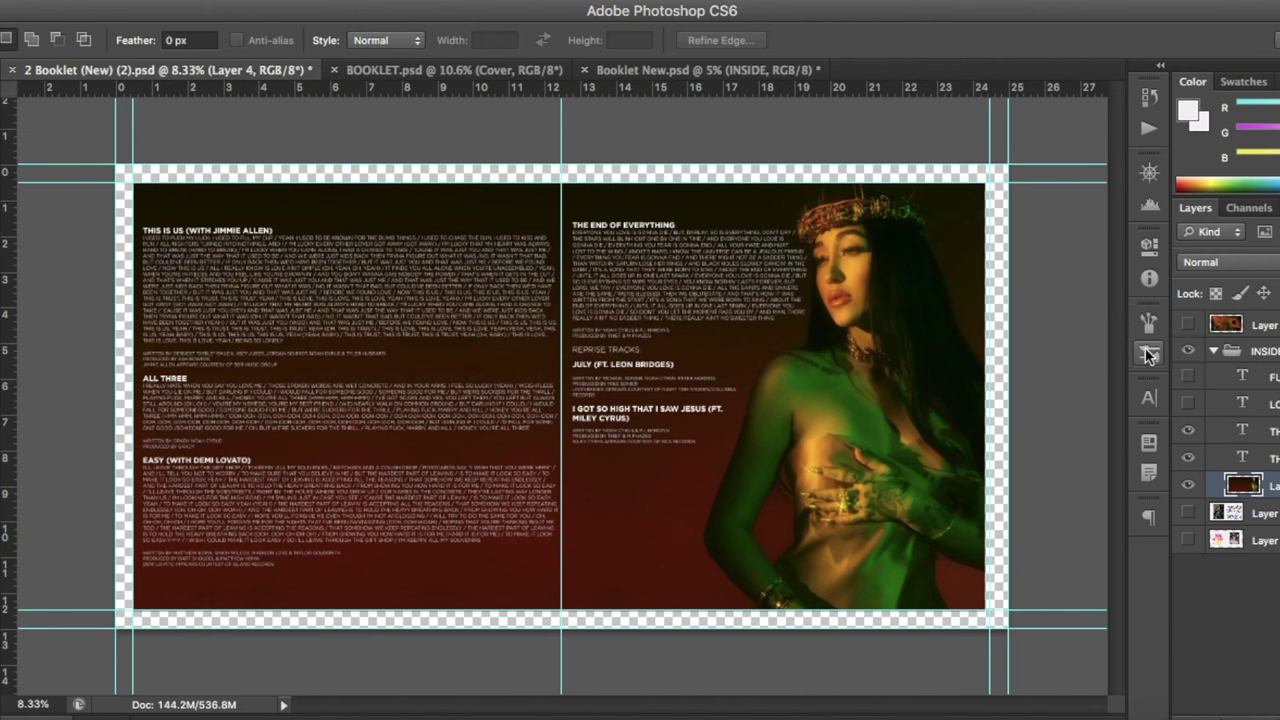
{"action": "key", "text": "ctrl+t"}
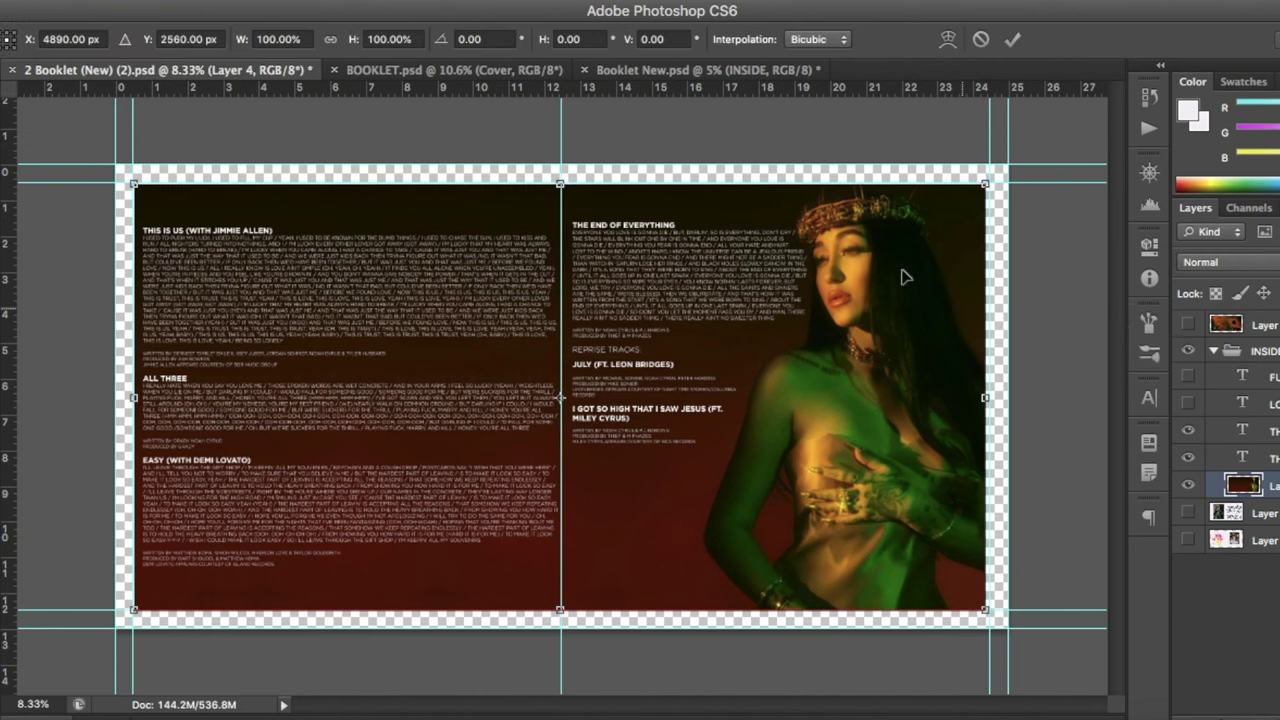
{"action": "left_click_drag", "start_coordinate": [741, 285], "coordinate": [744, 266]}
{"action": "left_click", "coordinate": [330, 39]}
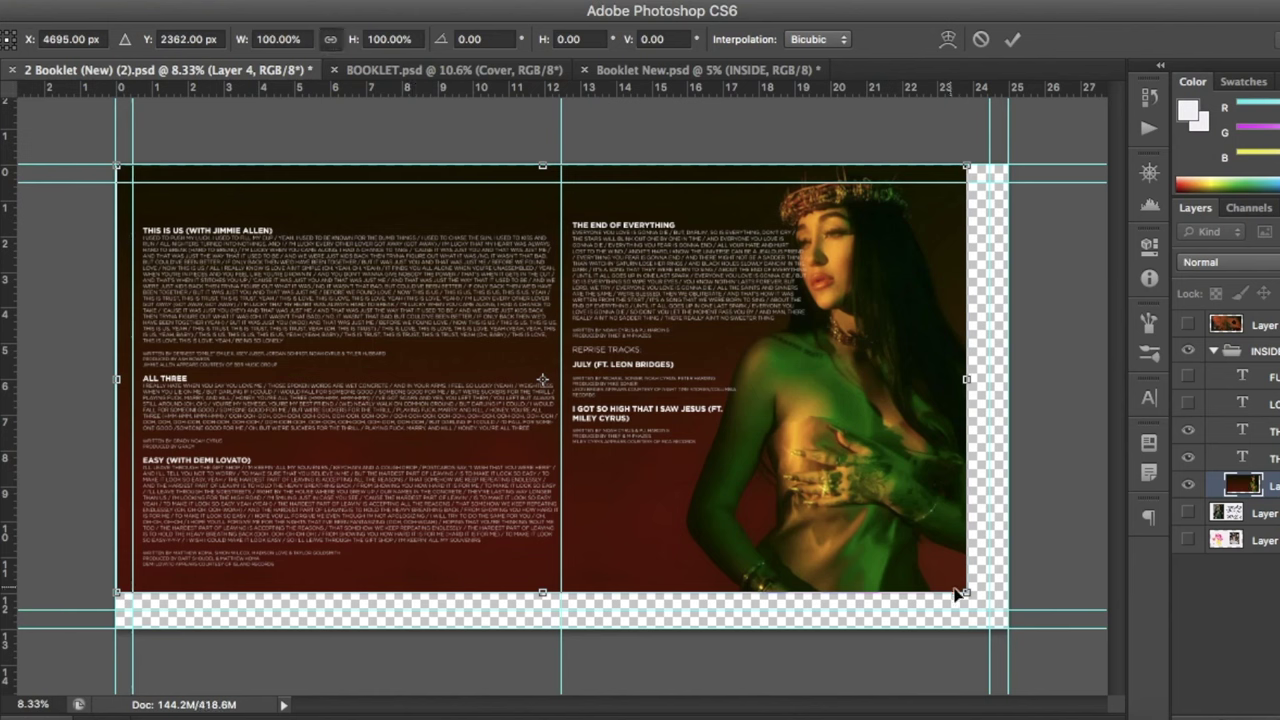
{"action": "left_click_drag", "start_coordinate": [958, 595], "coordinate": [1031, 643]}
{"action": "left_click_drag", "start_coordinate": [993, 554], "coordinate": [955, 553]}
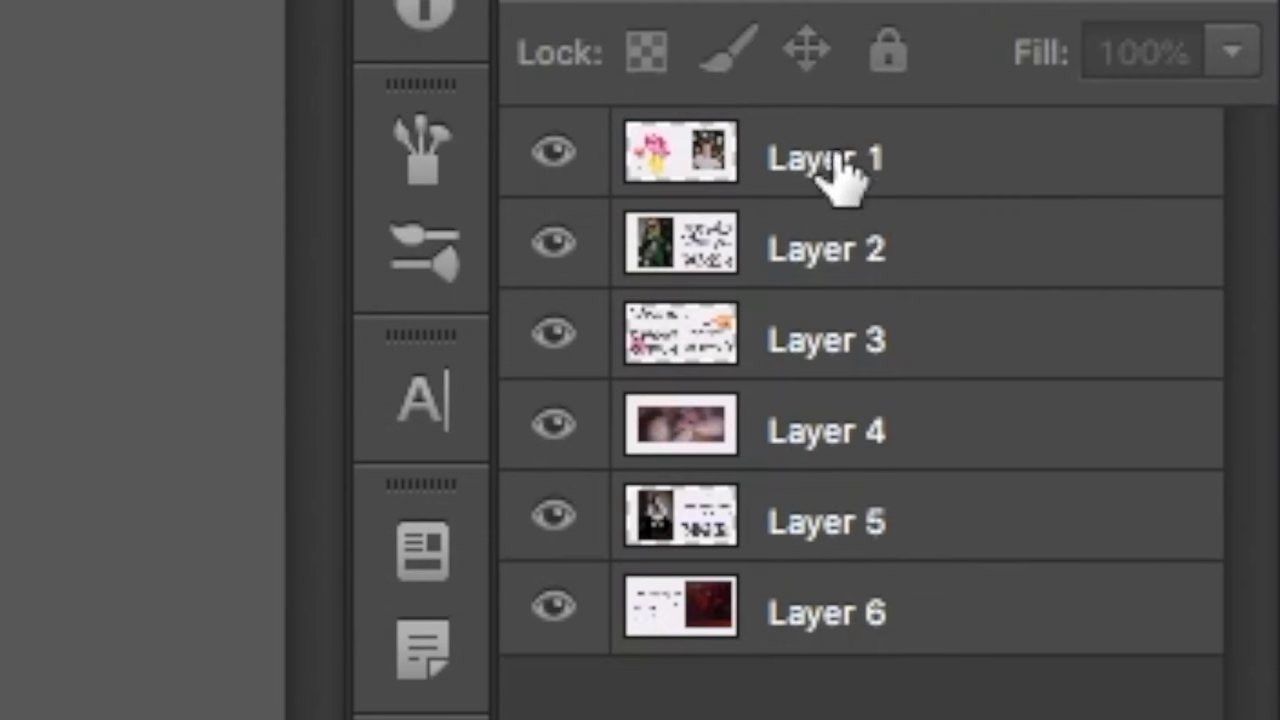
- Rename the six spread layers Page 1 through Page 6
{"action": "double_click", "coordinate": [837, 166]}
{"action": "type", "text": "Page 1"}
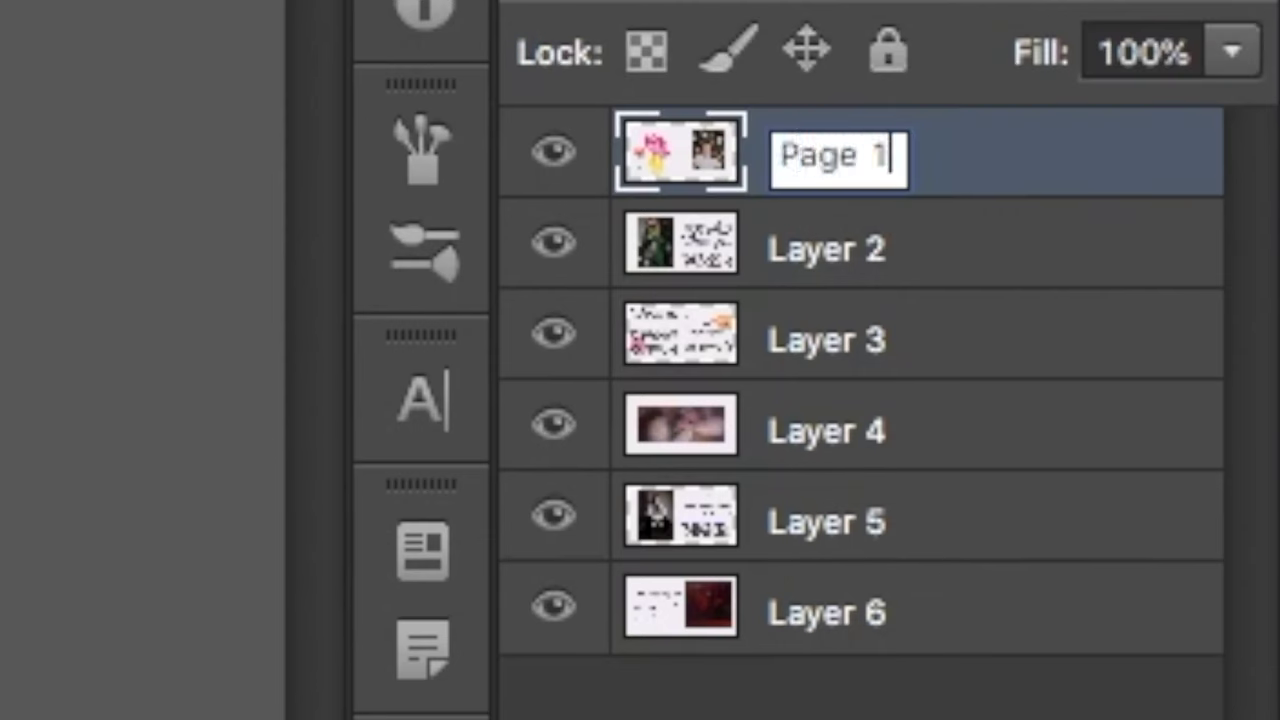
{"action": "key", "text": "Tab"}
{"action": "type", "text": "Page 2"}
{"action": "key", "text": "Tab"}
{"action": "type", "text": "Page 3"}
{"action": "key", "text": "Tab"}
{"action": "type", "text": "Page 4"}
{"action": "key", "text": "Tab"}
{"action": "type", "text": "Page 5"}
{"action": "key", "text": "Tab"}
{"action": "type", "text": "Pa"}
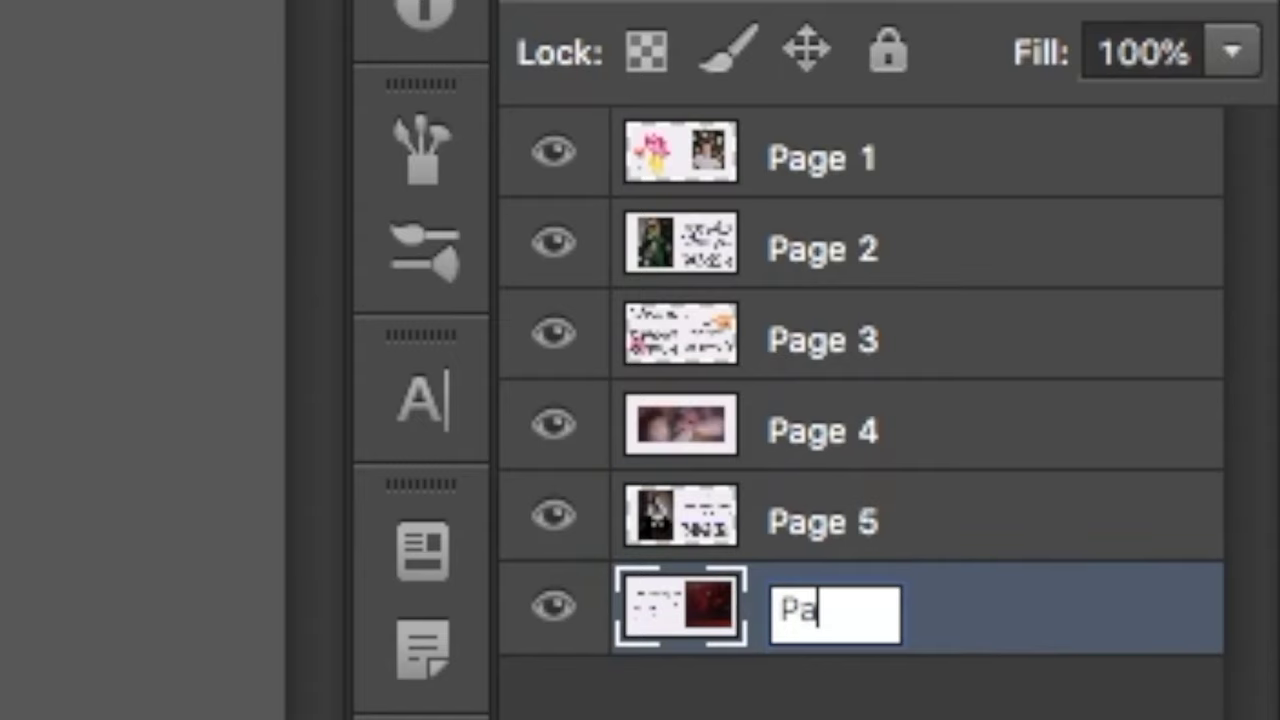
{"action": "type", "text": "ge 6"}
{"action": "key", "text": "Return"}
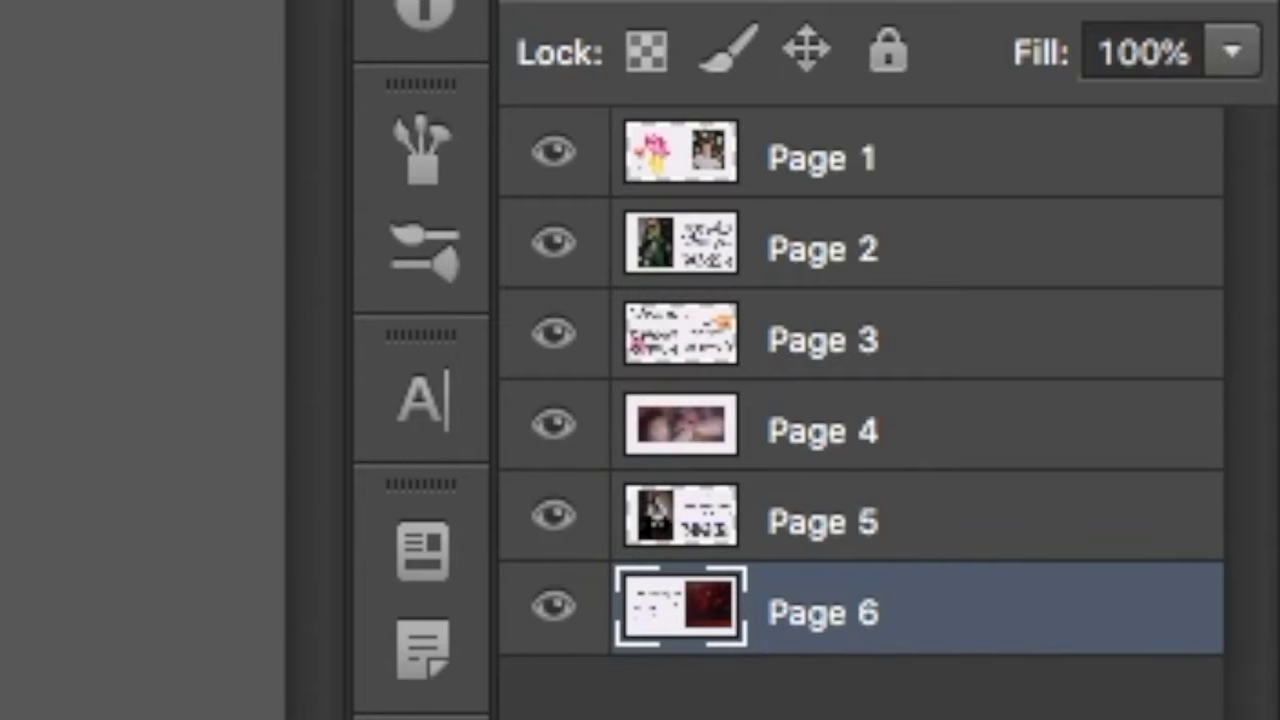
- Hide the Page 2 to Page 6 spreads and select the Page 1 layer
{"action": "left_click", "coordinate": [556, 610]}
{"action": "left_click", "coordinate": [560, 520]}
{"action": "left_click", "coordinate": [558, 410]}
{"action": "left_click", "coordinate": [553, 335]}
{"action": "left_click", "coordinate": [553, 245]}
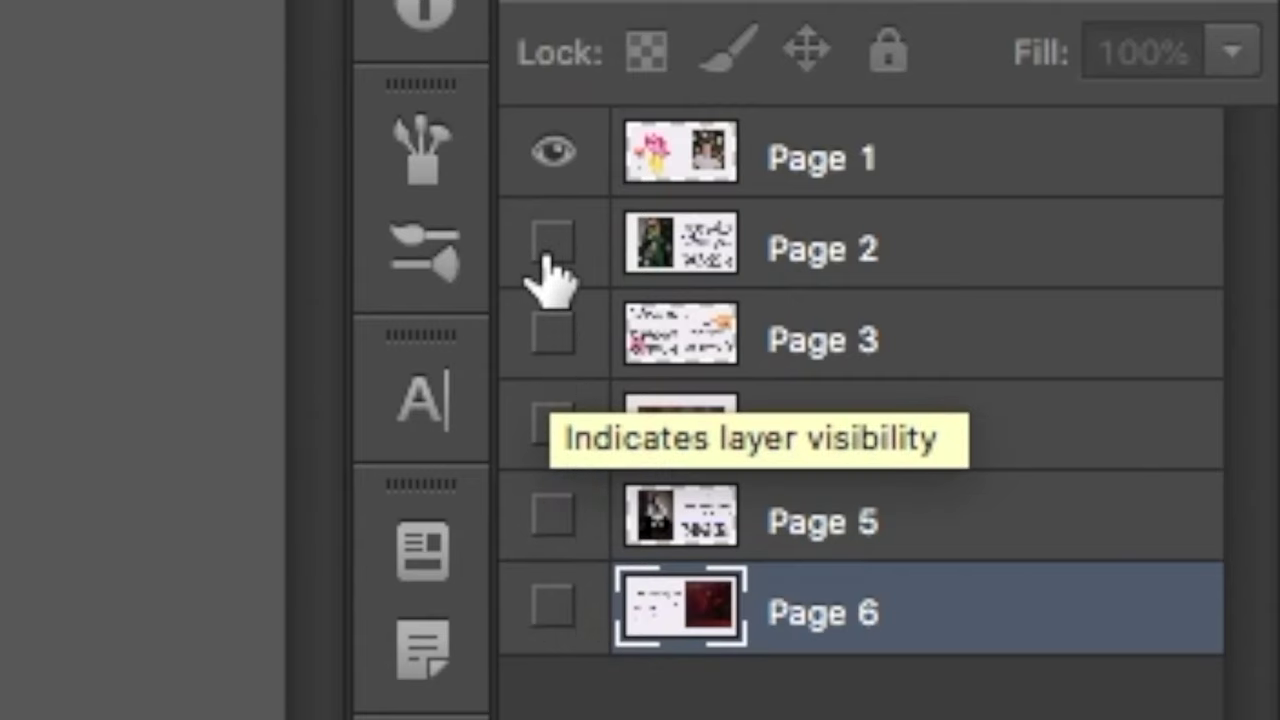
{"action": "left_click", "coordinate": [898, 172]}
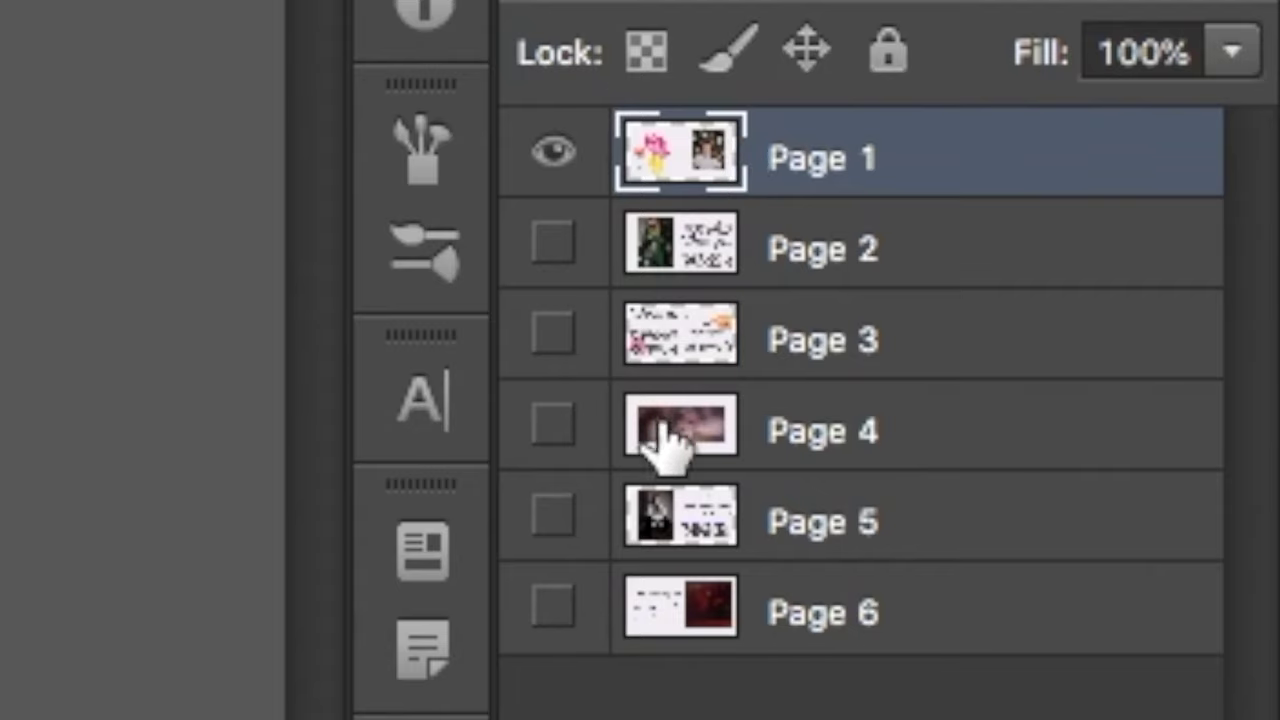
- Colour-tag Page 1 and Page 4 red, leaving only the Page 2 spread visible
{"action": "right_click", "coordinate": [651, 149]}
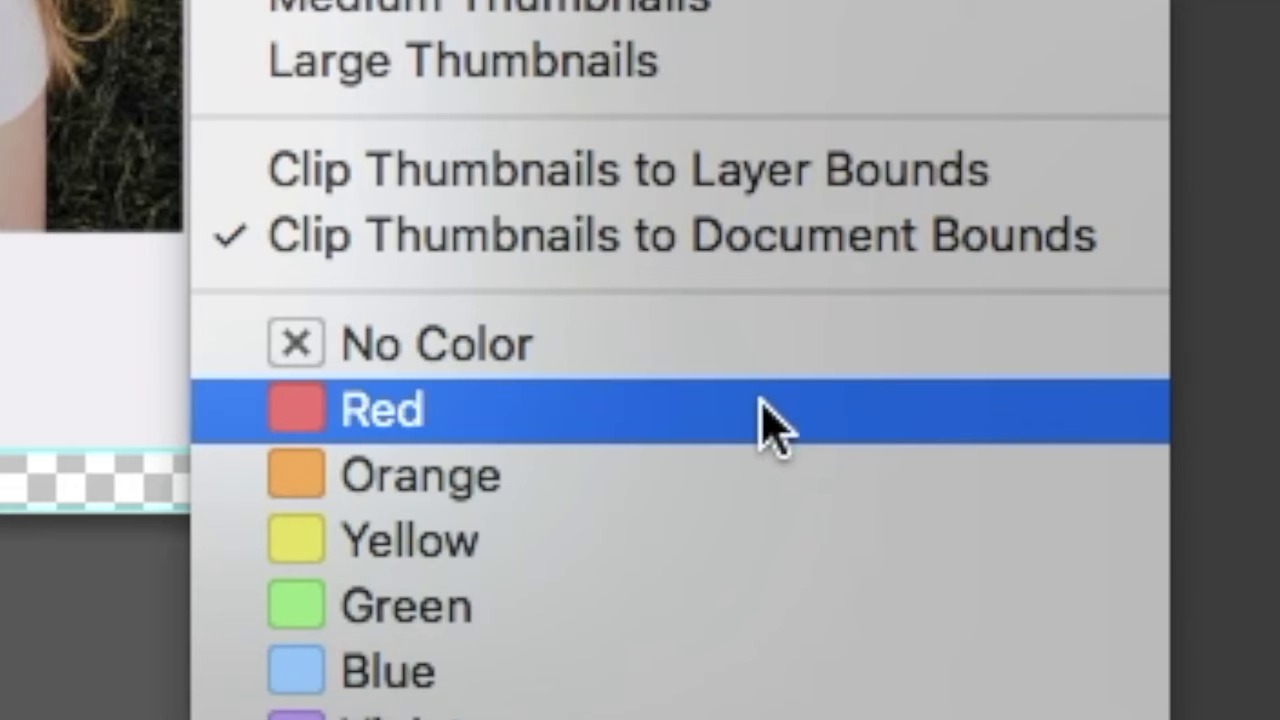
{"action": "left_click", "coordinate": [762, 405]}
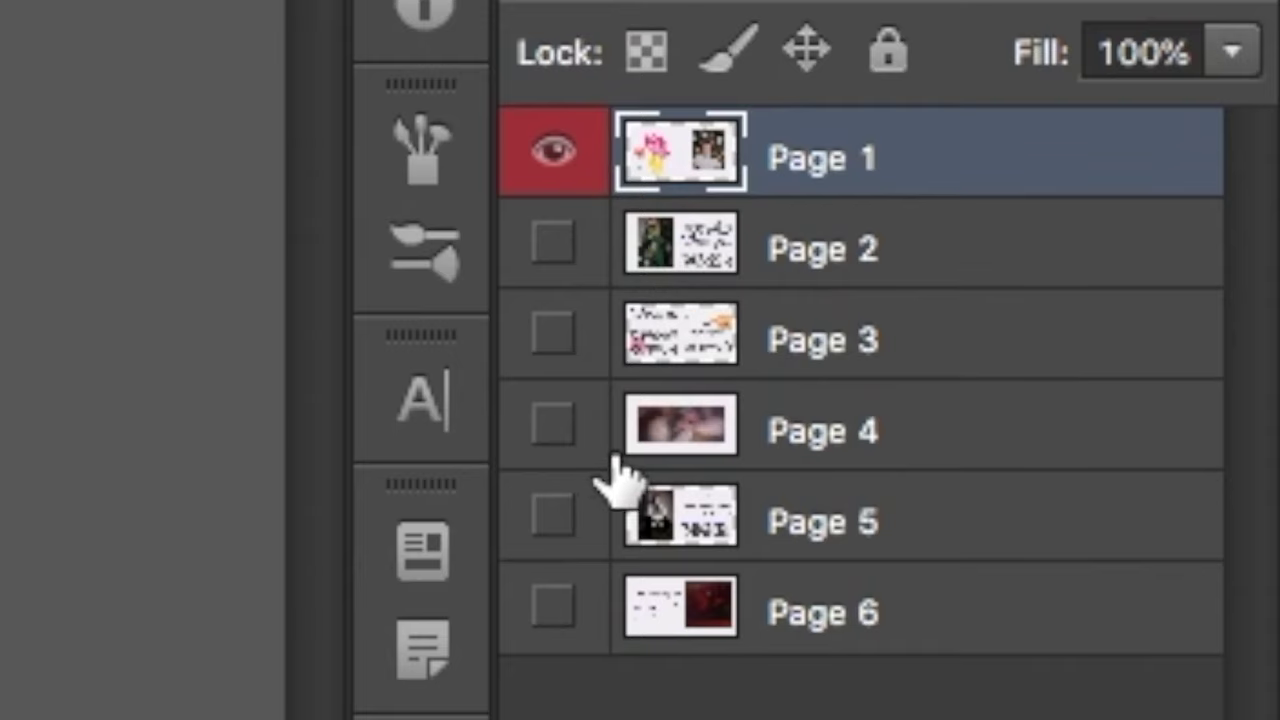
{"action": "right_click", "coordinate": [674, 429]}
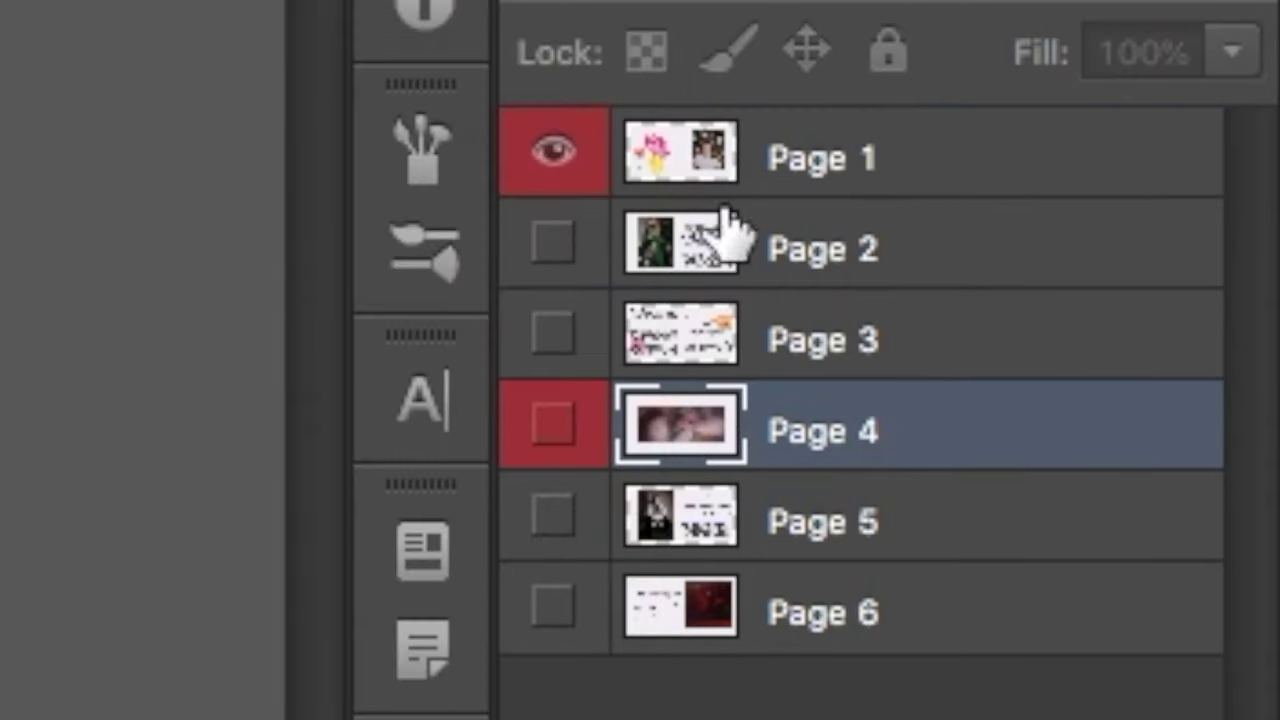
{"action": "left_click", "coordinate": [558, 168]}
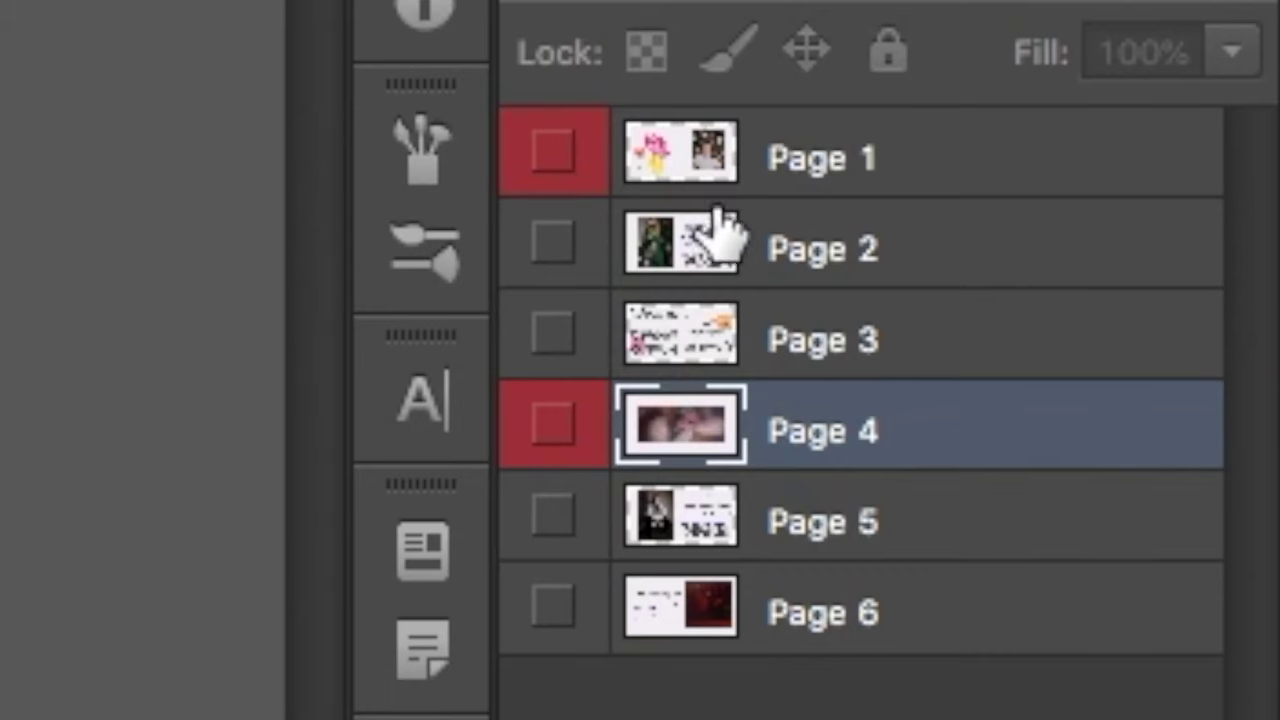
{"action": "left_click", "coordinate": [720, 240]}
{"action": "left_click", "coordinate": [555, 245]}
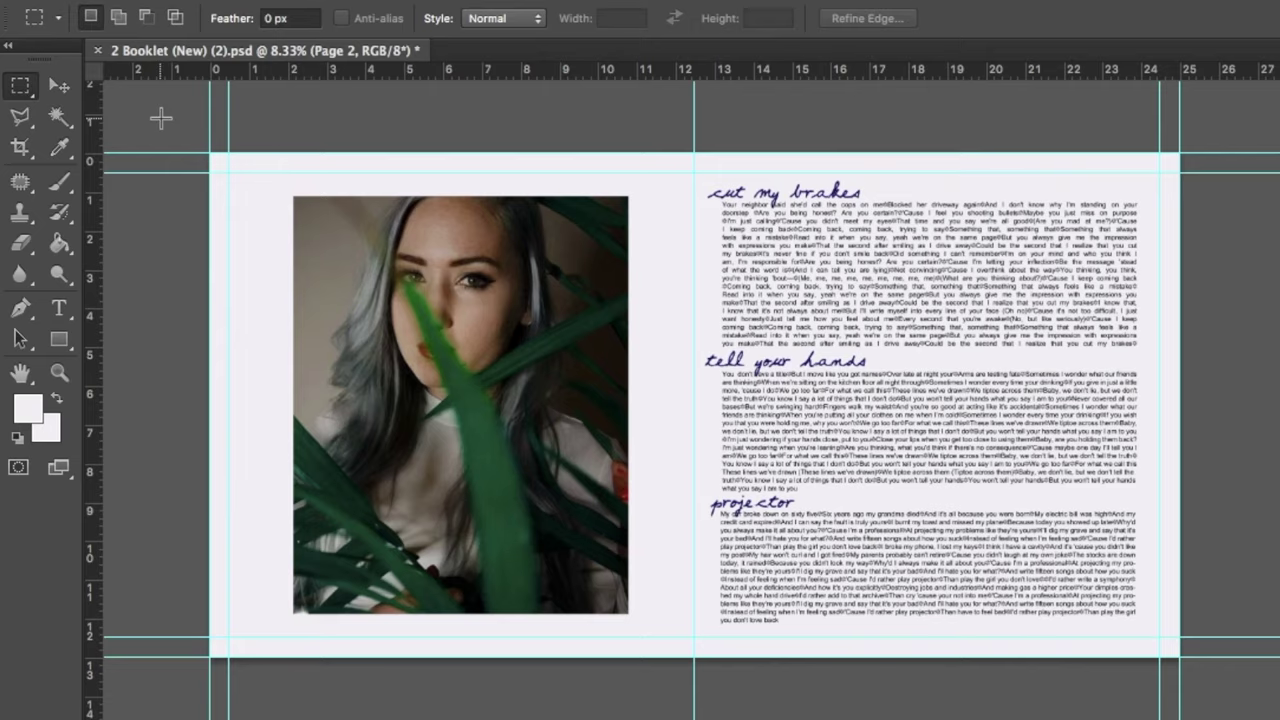
- Cut the left page of the Page 2 spread onto its own layer named Page 2 A
{"action": "left_click_drag", "start_coordinate": [211, 155], "coordinate": [695, 657]}
{"action": "right_click", "coordinate": [618, 519]}
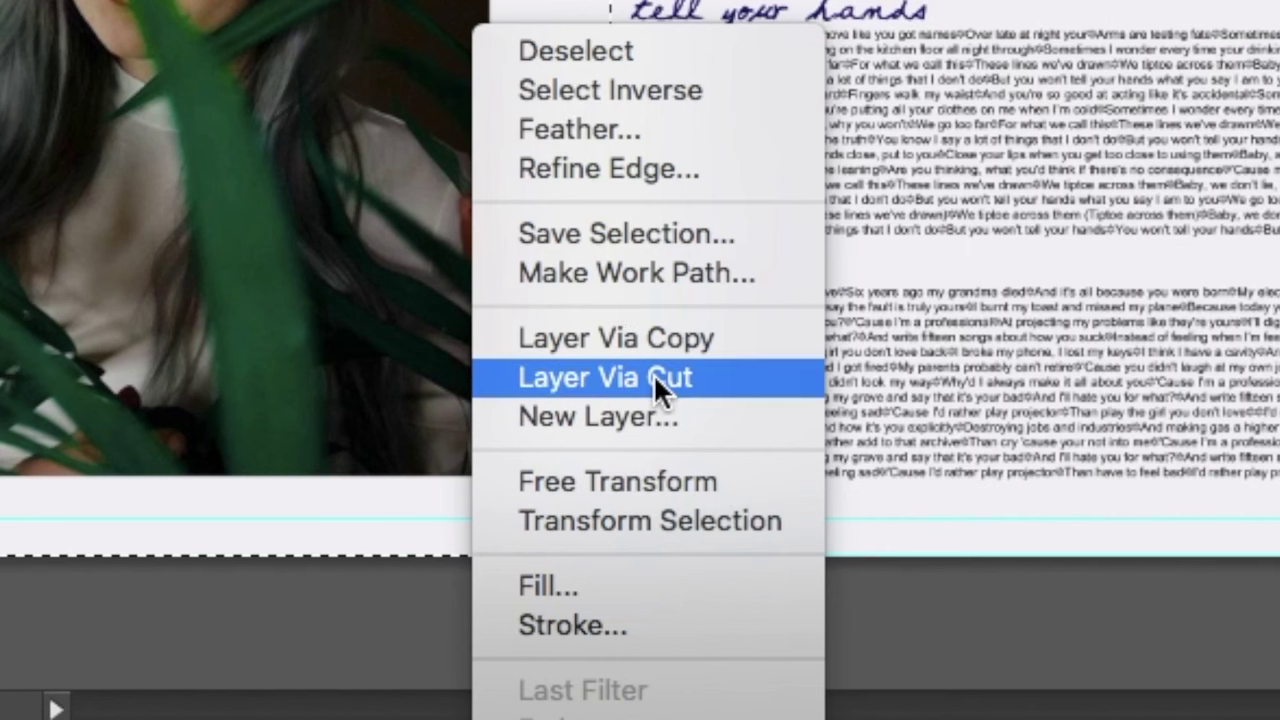
{"action": "left_click", "coordinate": [654, 376]}
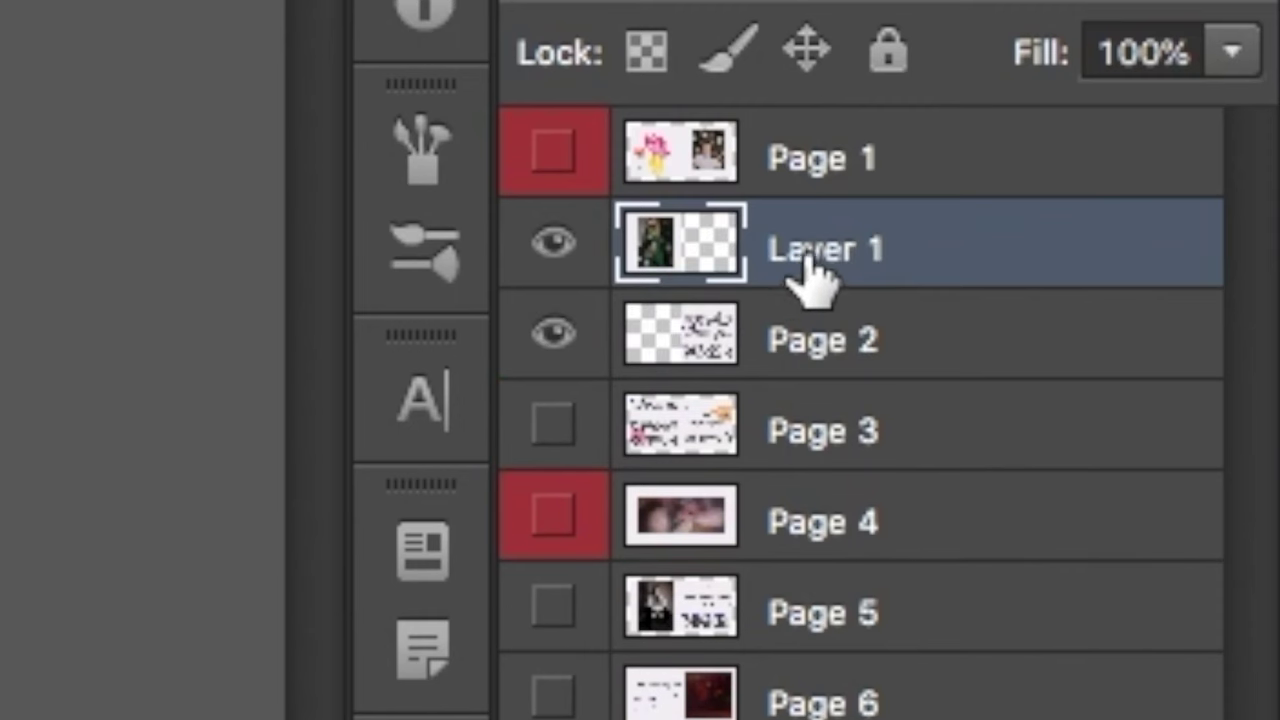
{"action": "double_click", "coordinate": [810, 256]}
{"action": "type", "text": "Page"}
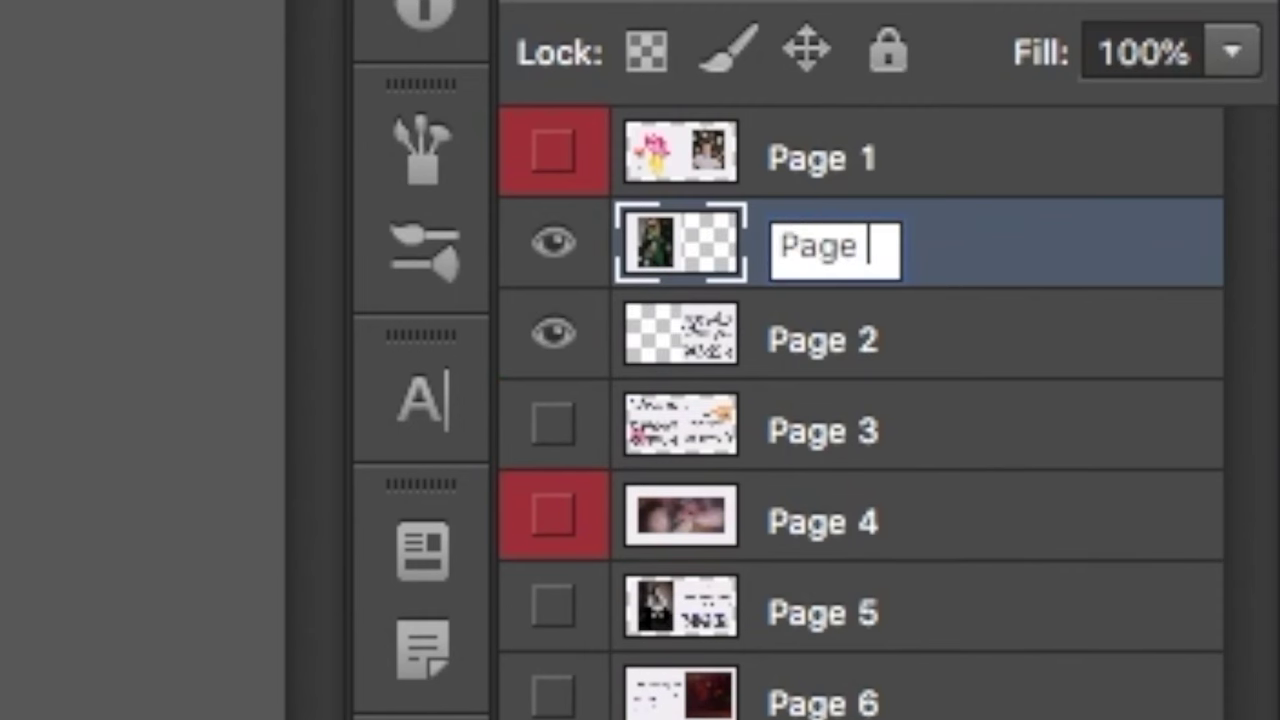
{"action": "type", "text": " 2 A"}
{"action": "key", "text": "Return"}
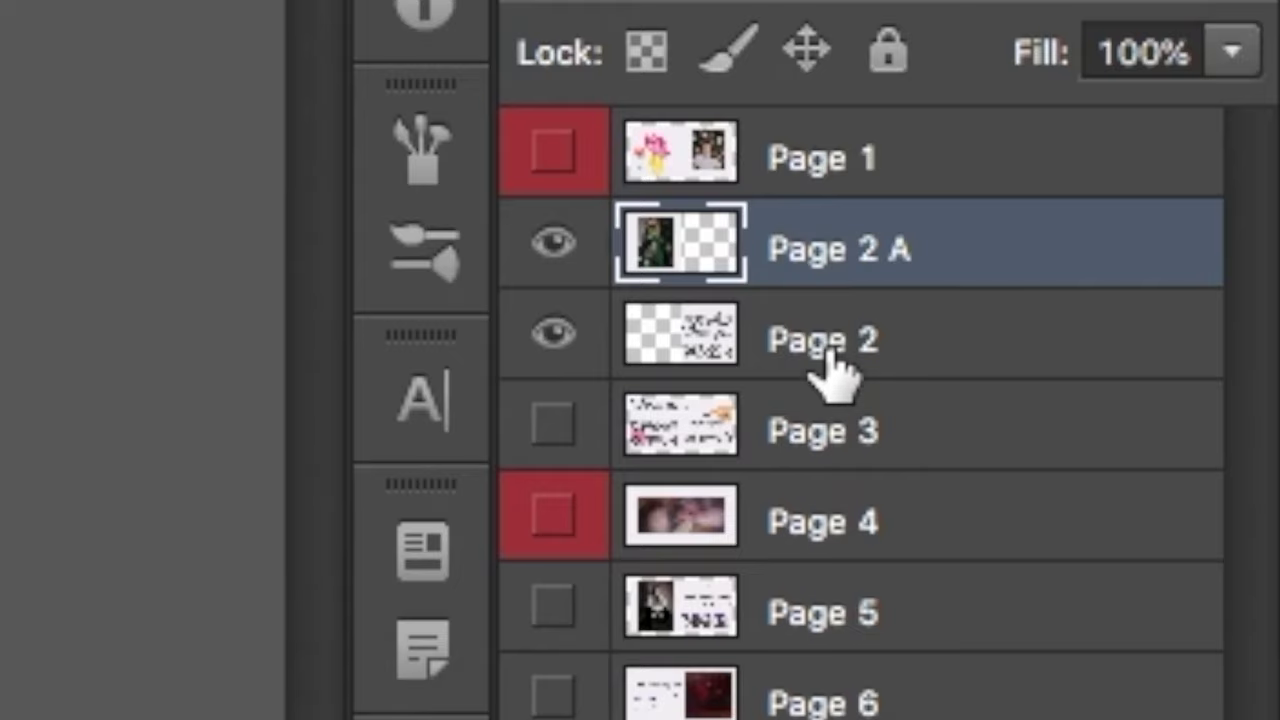
- Rename the remaining half Page 2 B, then cut half of Page 3 into a layer named Page 3 A
{"action": "double_click", "coordinate": [825, 340]}
{"action": "type", "text": "Pa"}
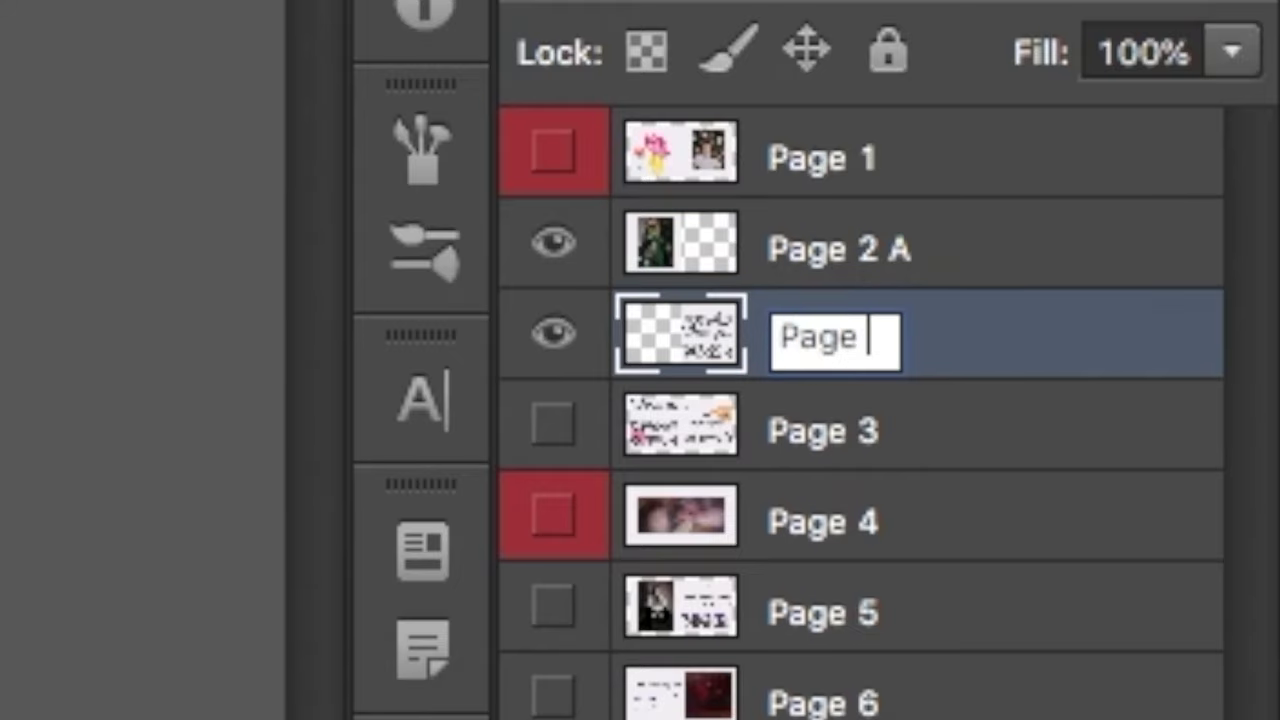
{"action": "key", "text": "Return"}
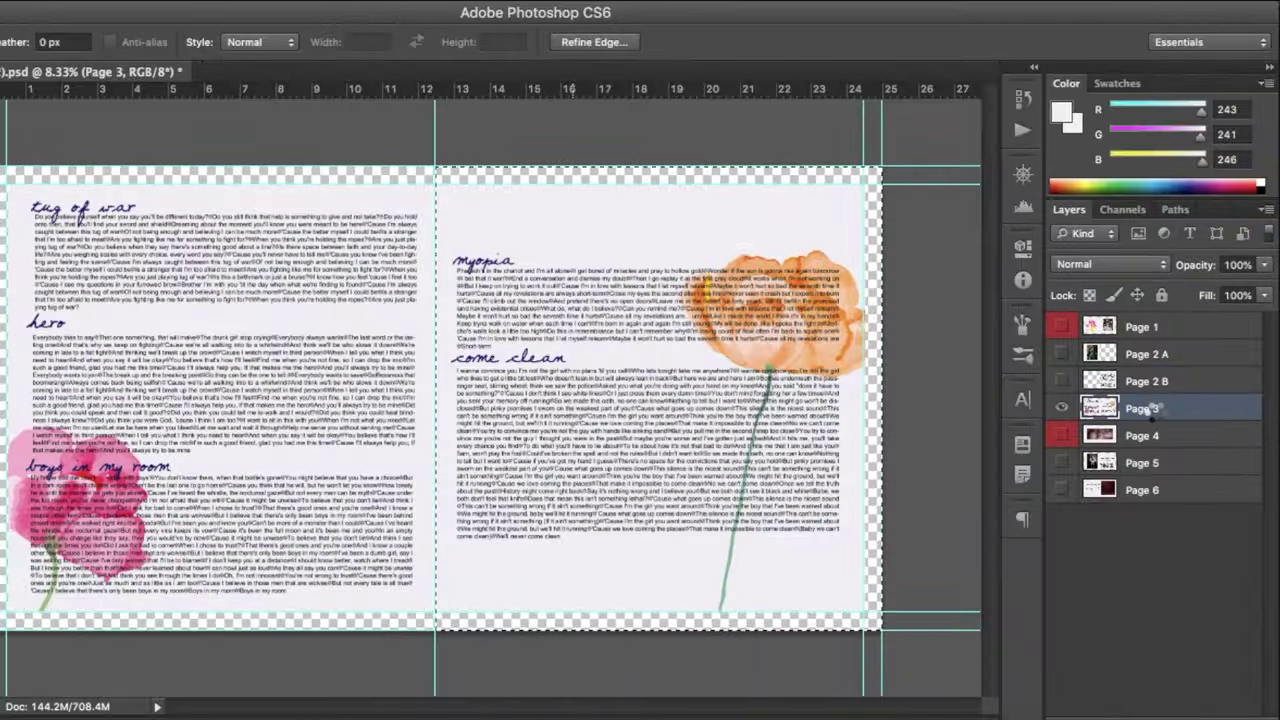
{"action": "key", "text": "ctrl+shift+j"}
{"action": "type", "text": "PAge 3"}
{"action": "type", "text": "A"}
{"action": "key", "text": "Return"}
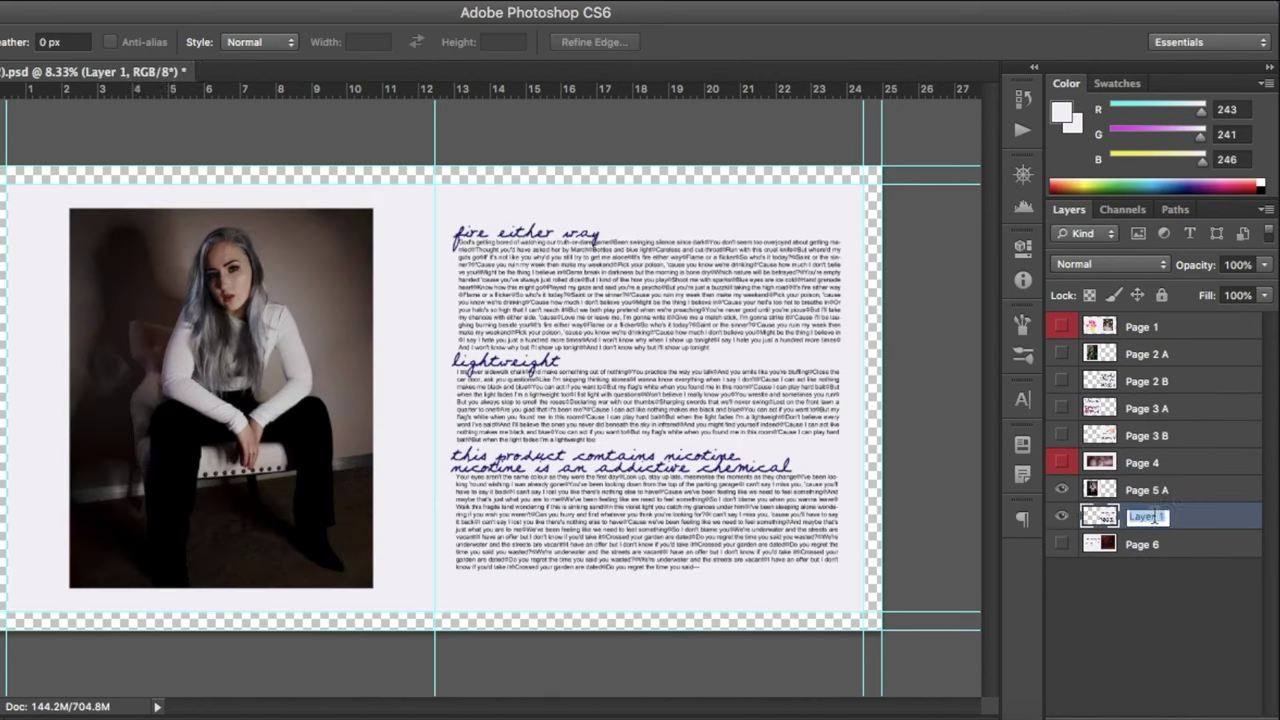
- Make the Page 6 spread visible on the canvas
{"action": "left_click", "coordinate": [1063, 544]}
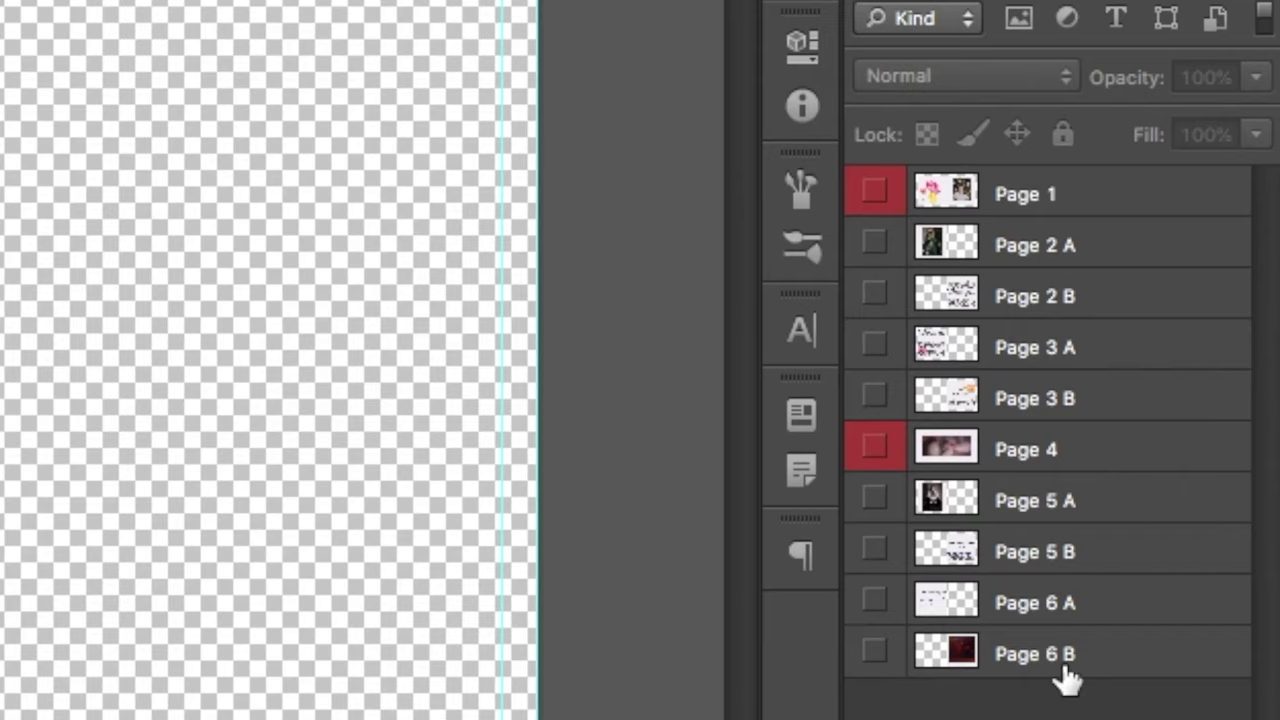
- Move Page 6 B under Page 2 A and merge them into the Page 2 spread
{"action": "left_click", "coordinate": [875, 244]}
{"action": "left_click", "coordinate": [875, 652]}
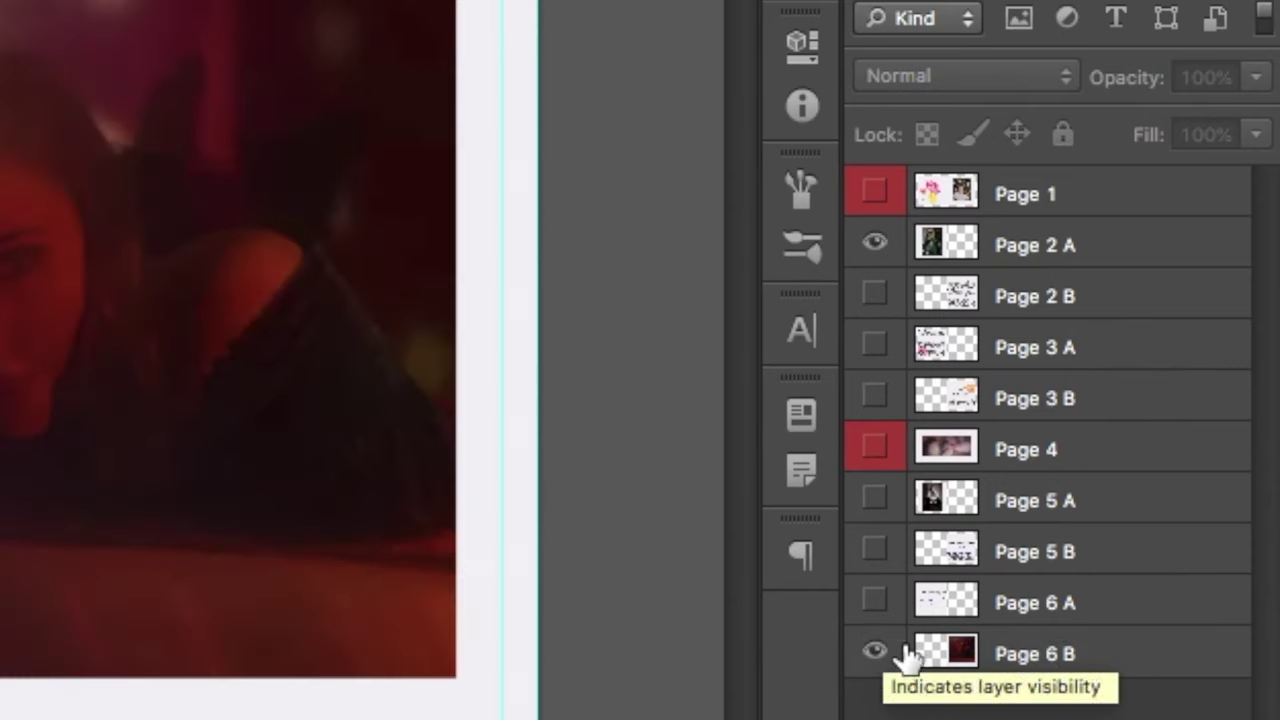
{"action": "left_click", "coordinate": [1008, 658]}
{"action": "left_click_drag", "start_coordinate": [1010, 660], "coordinate": [971, 270]}
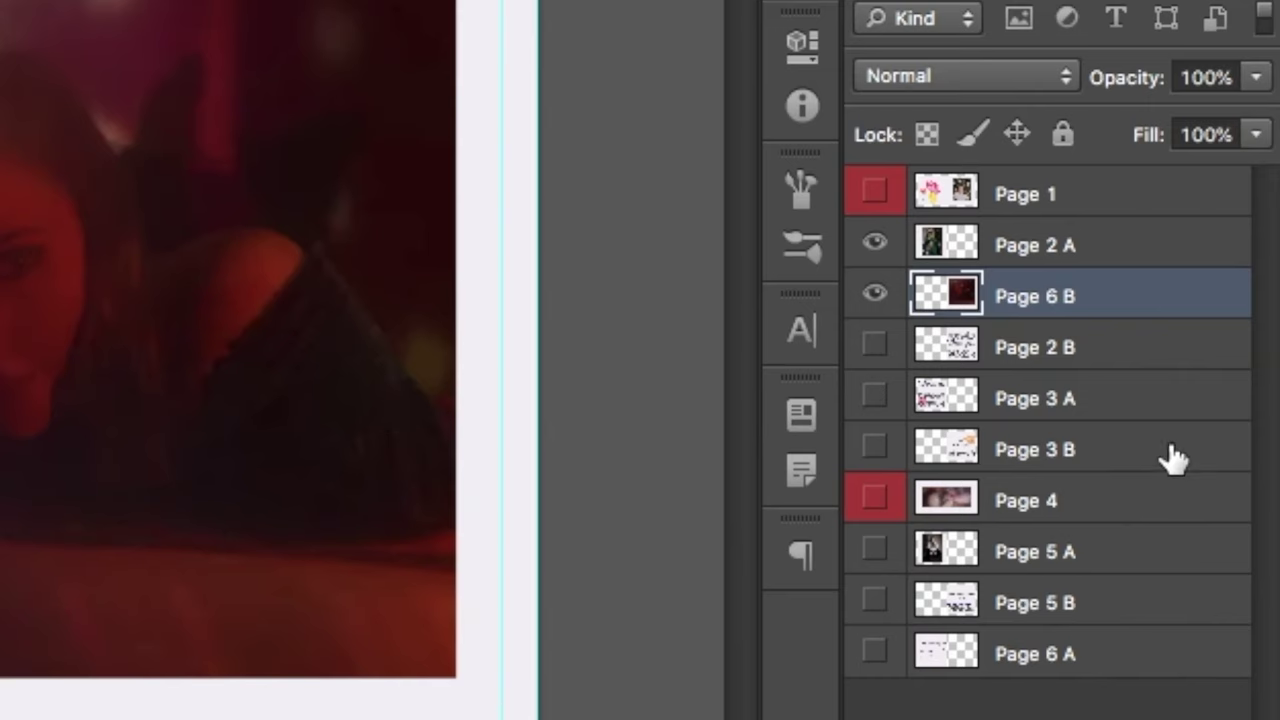
{"action": "left_click", "coordinate": [1086, 246], "text": "shift"}
{"action": "right_click", "coordinate": [1086, 250]}
{"action": "left_click", "coordinate": [755, 542]}
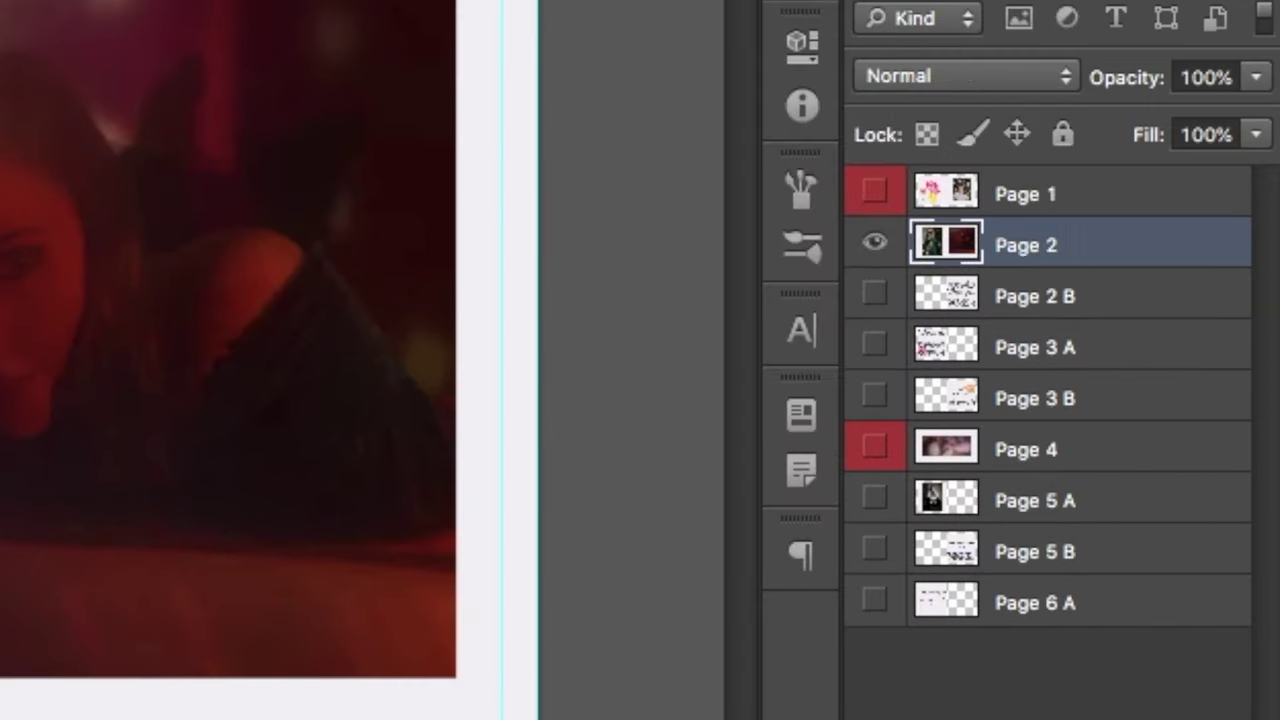
{"action": "left_click", "coordinate": [886, 250]}
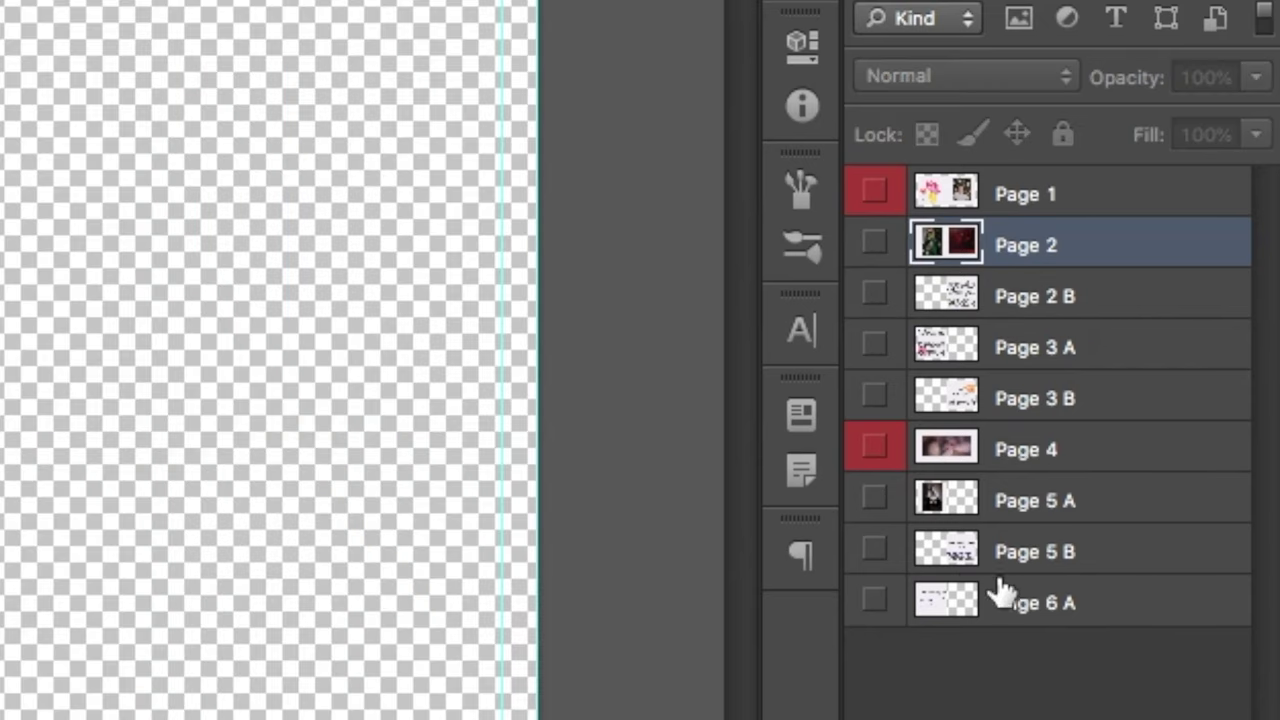
- Merge Page 2 B with Page 6 A and name the spread Page 3
{"action": "left_click", "coordinate": [875, 293]}
{"action": "left_click", "coordinate": [1000, 300]}
{"action": "right_click", "coordinate": [986, 300]}
{"action": "left_click", "coordinate": [755, 565]}
{"action": "double_click", "coordinate": [1030, 296]}
{"action": "type", "text": "Page 3"}
{"action": "key", "text": "Return"}
{"action": "left_click", "coordinate": [875, 300]}
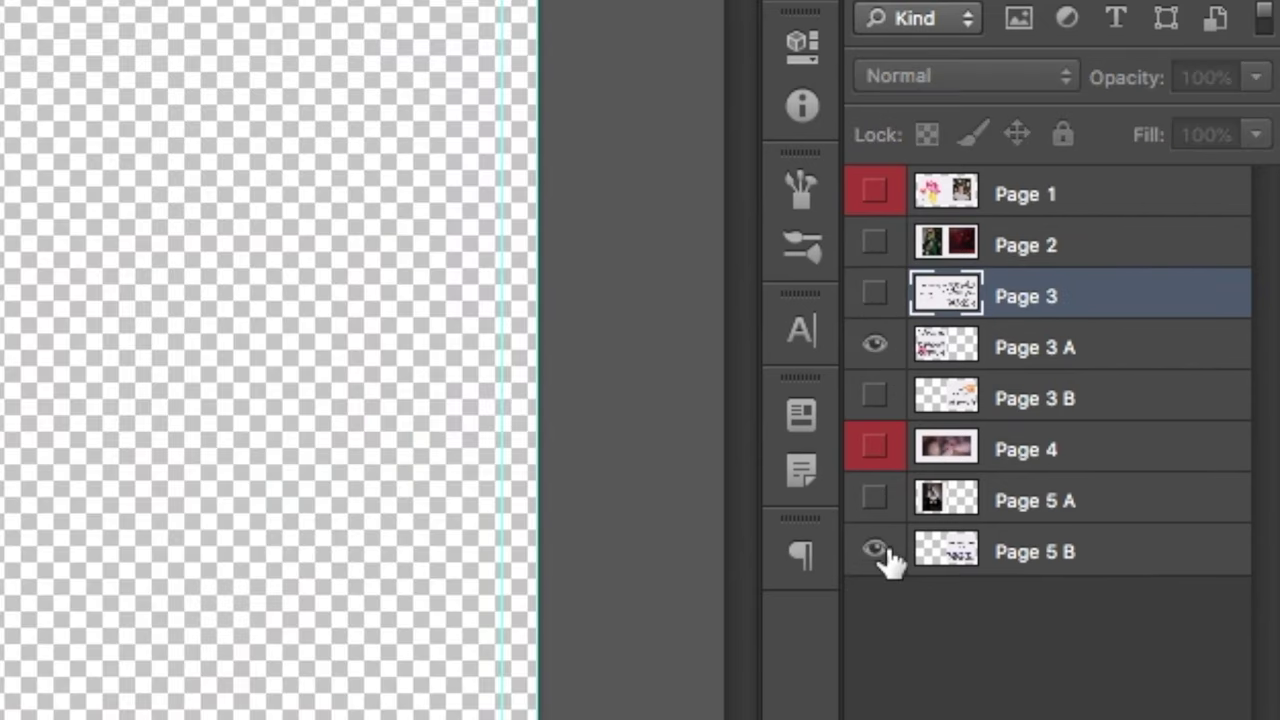
- Merge Page 3 A with Page 5 B and name the spread Page 4
{"action": "left_click", "coordinate": [875, 345]}
{"action": "left_click", "coordinate": [875, 549]}
{"action": "key", "text": "alt+bracketleft"}
{"action": "right_click", "coordinate": [974, 350]}
{"action": "left_click", "coordinate": [745, 565]}
{"action": "double_click", "coordinate": [1030, 347]}
{"action": "type", "text": "Page 4"}
{"action": "left_click", "coordinate": [875, 347]}
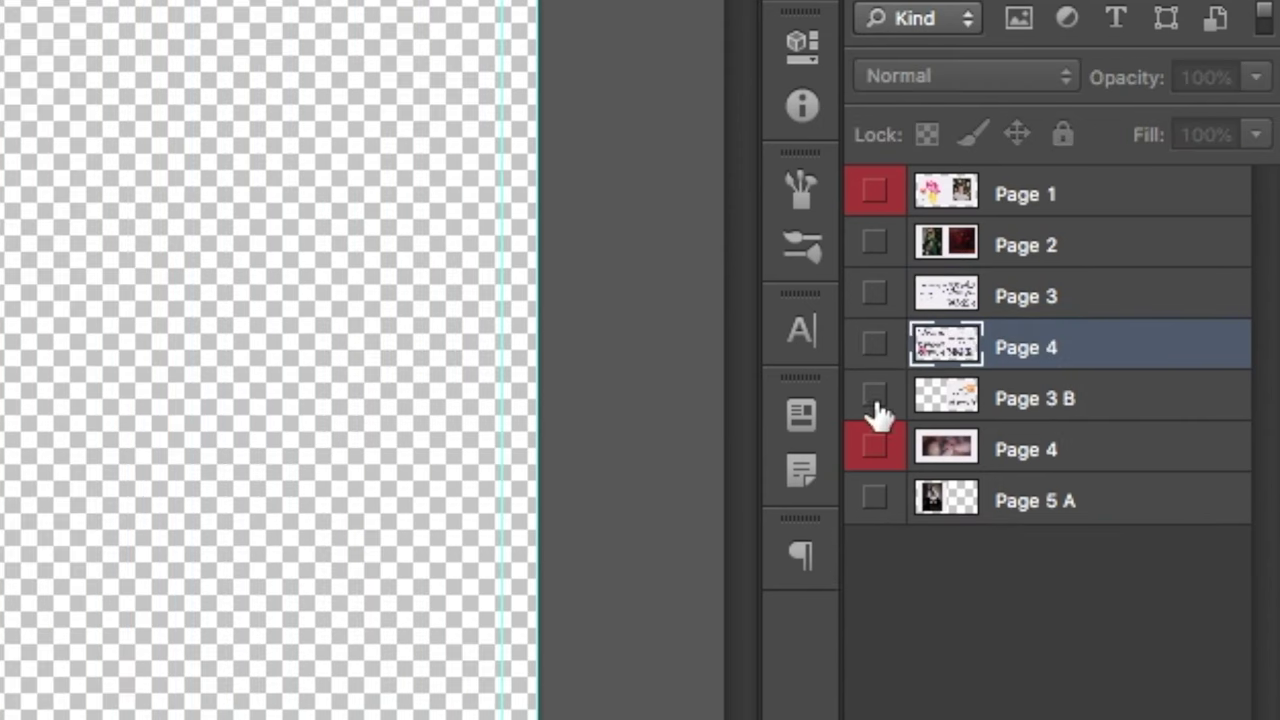
- Merge Page 3 B with Page 5 A as Page 5, then expand the YouTube video description
{"action": "left_click", "coordinate": [875, 398]}
{"action": "left_click", "coordinate": [875, 500]}
{"action": "left_click", "coordinate": [1120, 503], "text": "ctrl"}
{"action": "key", "text": "ctrl+e"}
{"action": "double_click", "coordinate": [1035, 398]}
{"action": "type", "text": "Page 5"}
{"action": "left_click", "coordinate": [875, 398]}
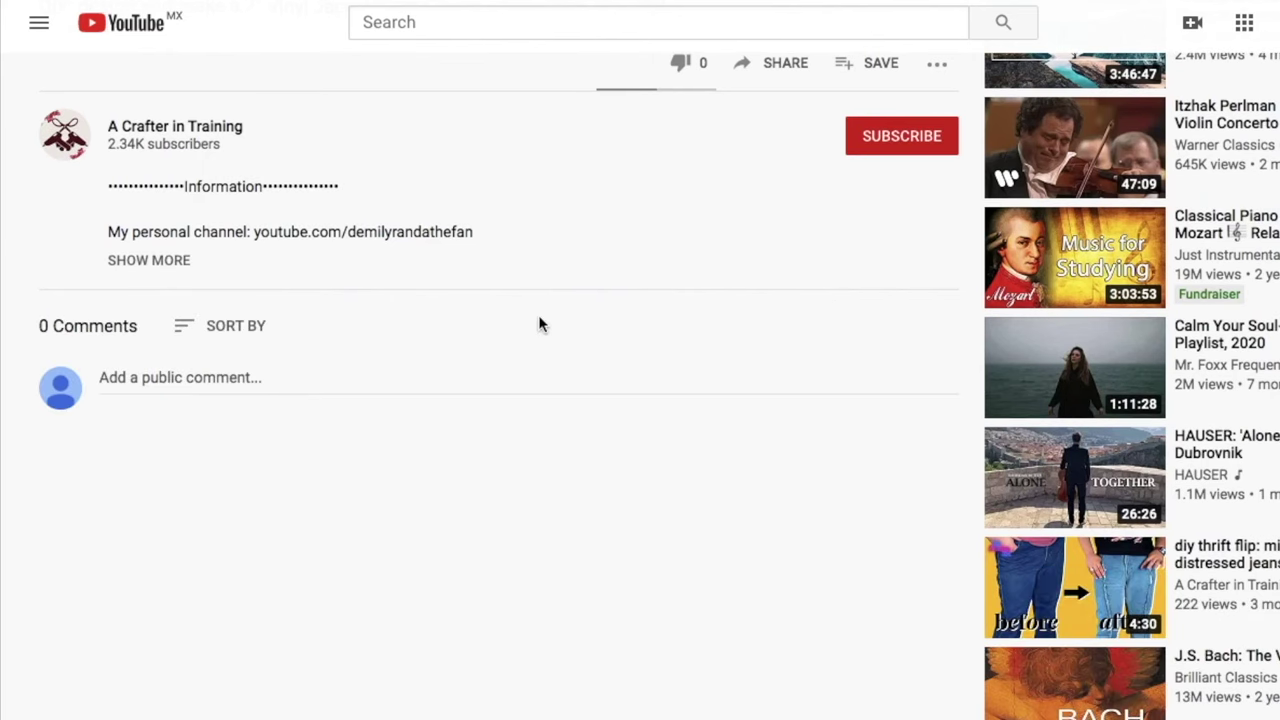
{"action": "left_click", "coordinate": [176, 259]}
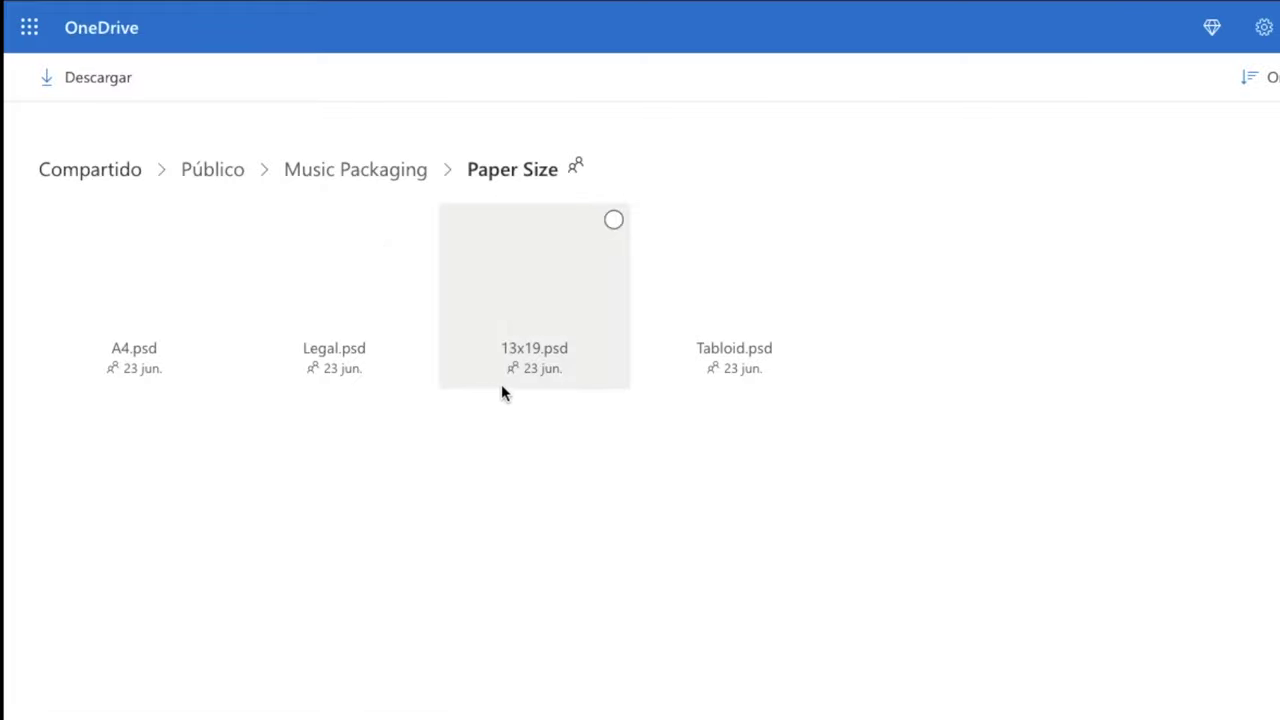
- Tick A4.psd in the Paper Size folder to select it for download
{"action": "left_click", "coordinate": [211, 216]}
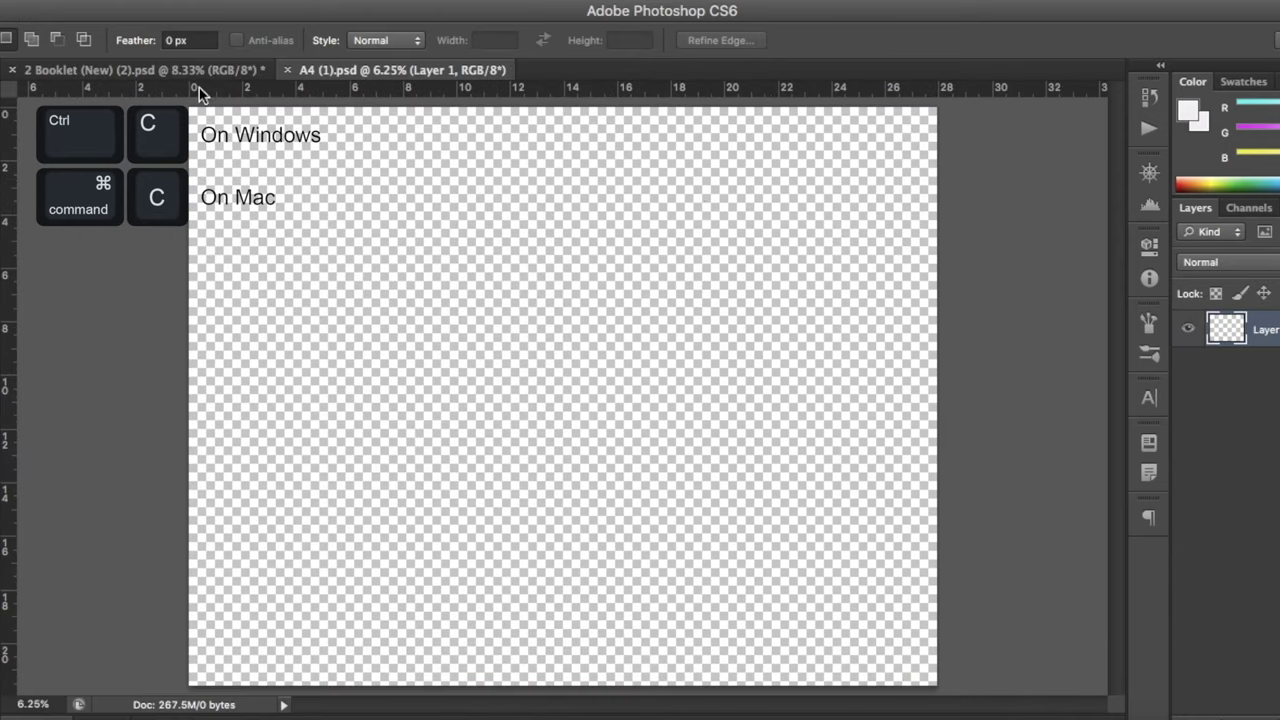
- Paste the Page 1 spread from 2 Booklet onto the empty A4 sheet
{"action": "left_click", "coordinate": [198, 72]}
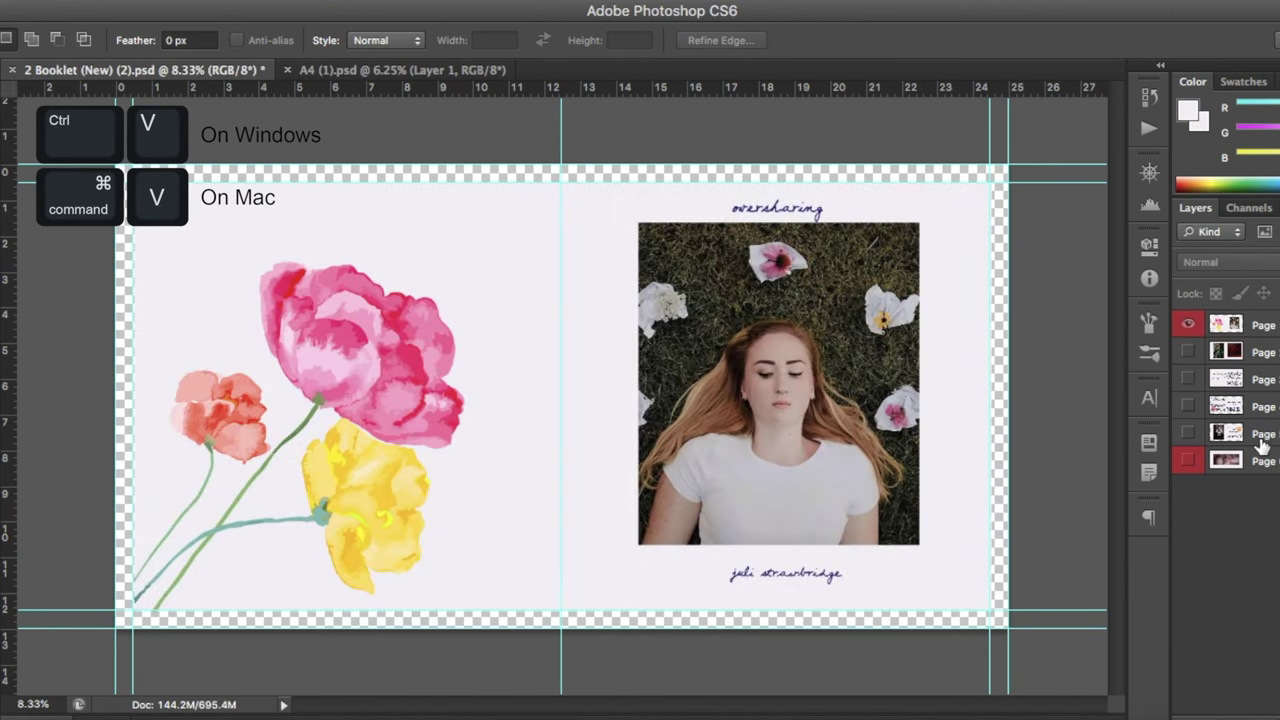
{"action": "left_click", "coordinate": [470, 72]}
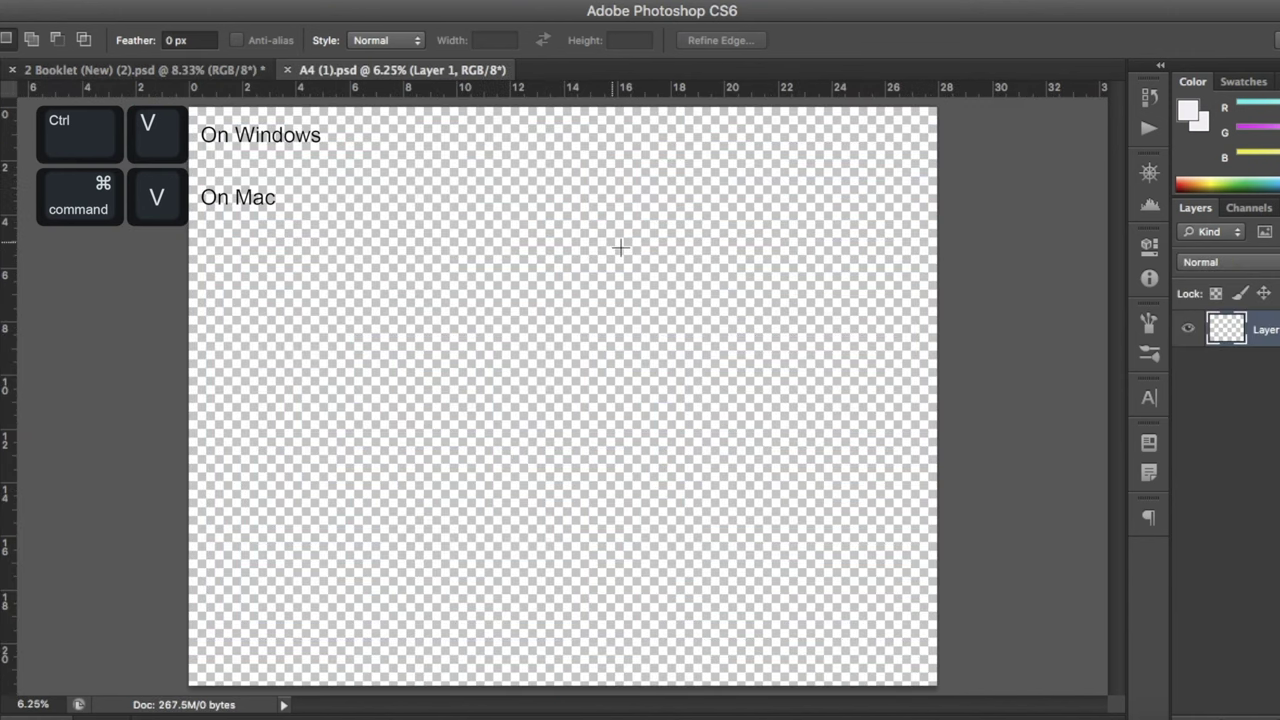
{"action": "key", "text": "ctrl+v"}
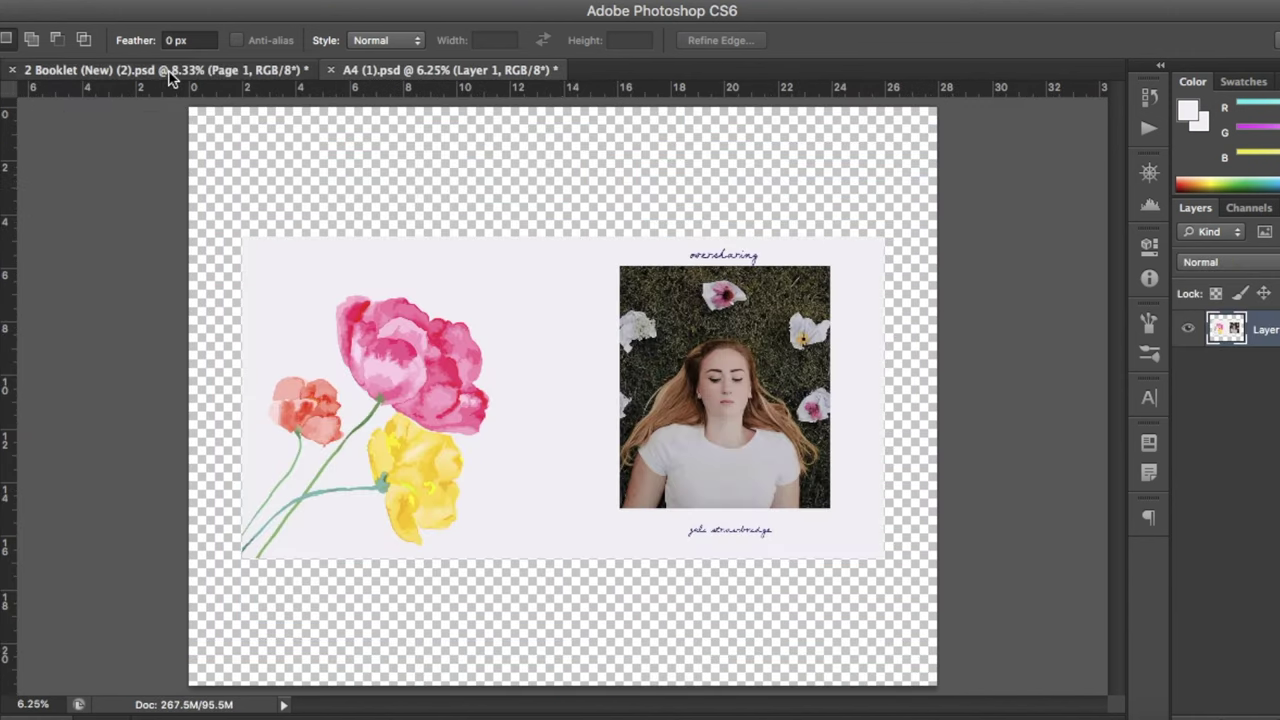
- Hide Page 1, show and select the Page 2 spread, and paste it onto the A4 sheet
{"action": "left_click", "coordinate": [165, 70]}
{"action": "left_click", "coordinate": [1186, 326]}
{"action": "left_click", "coordinate": [1187, 352]}
{"action": "left_click", "coordinate": [1228, 352]}
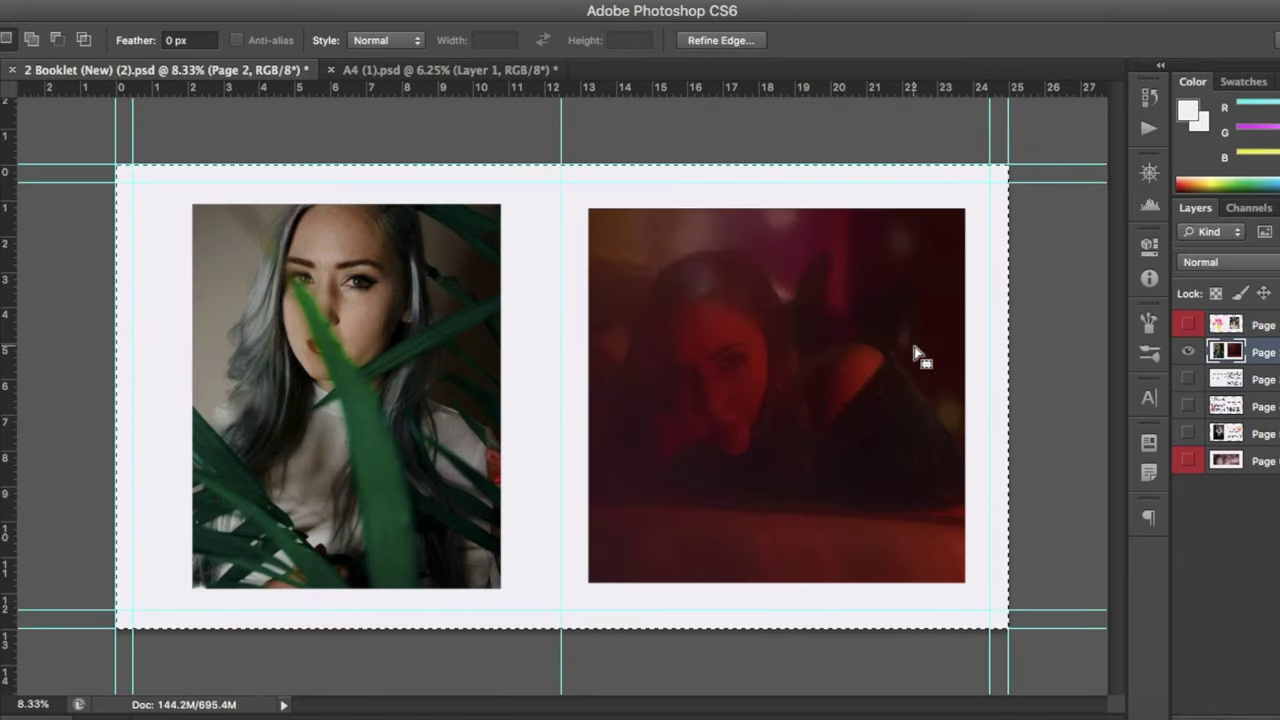
{"action": "key", "text": "ctrl+Tab"}
{"action": "key", "text": "ctrl+v"}
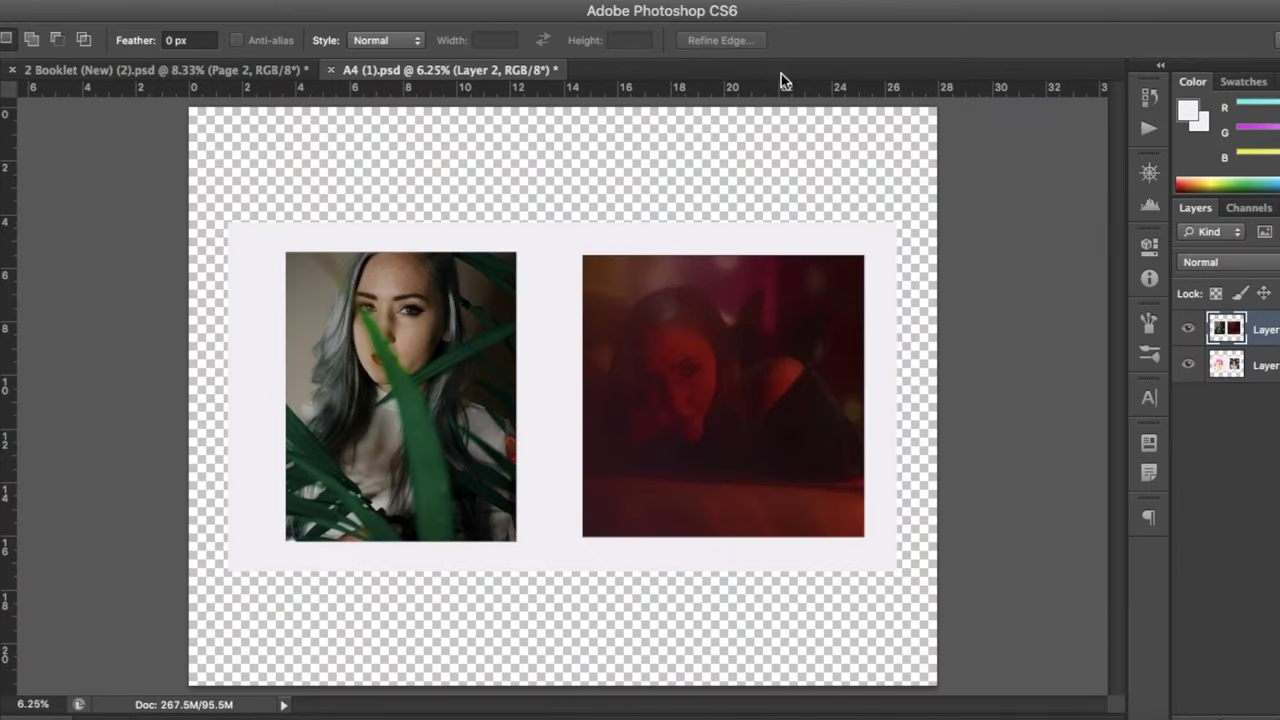
- Fill the transparent area of Page 2's sheet with white using the Paint Bucket
{"action": "key", "text": "i"}
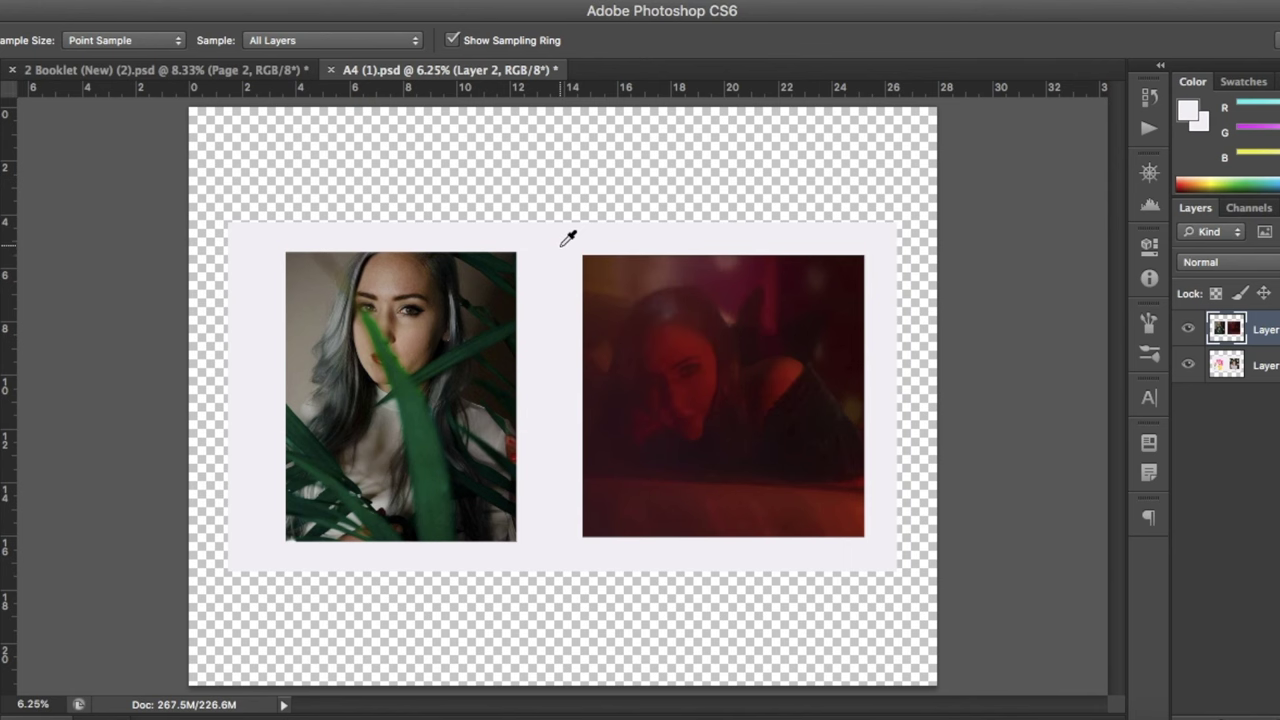
{"action": "key", "text": "g"}
{"action": "left_click", "coordinate": [566, 204]}
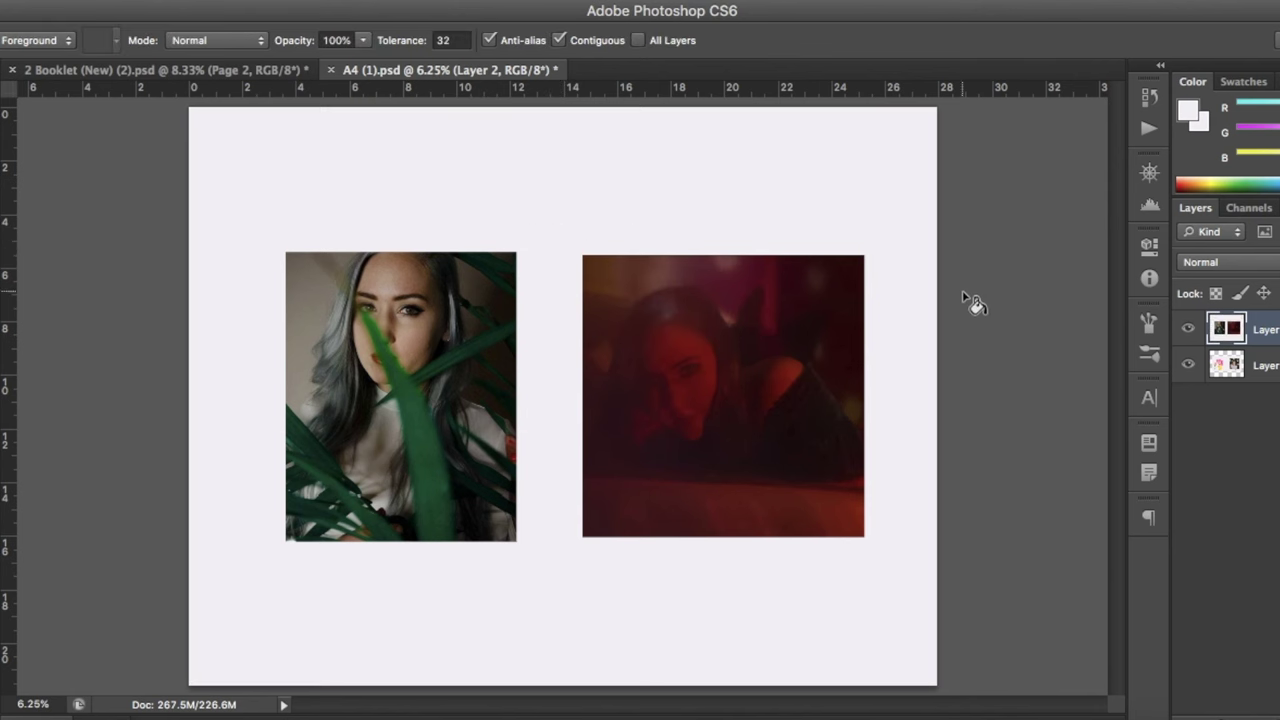
{"action": "left_click", "coordinate": [1188, 331]}
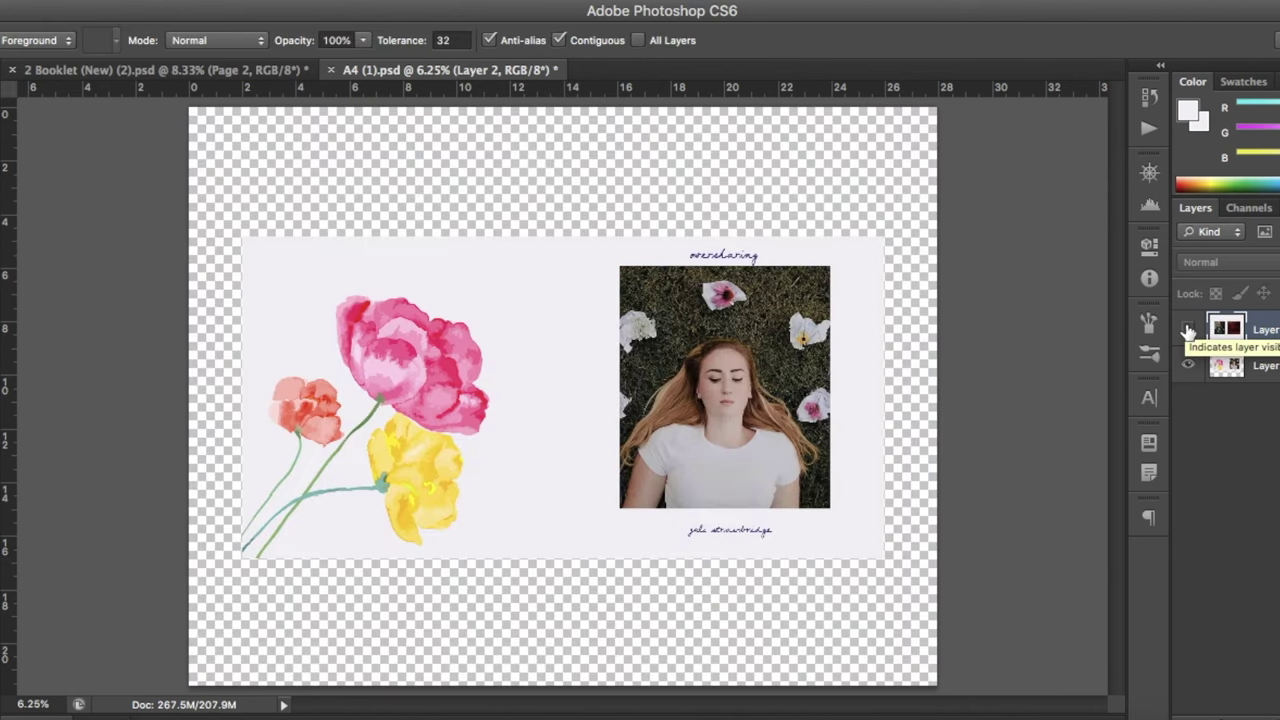
{"action": "left_click", "coordinate": [1188, 331]}
{"action": "left_click", "coordinate": [1188, 331]}
{"action": "left_click", "coordinate": [1188, 331]}
{"action": "left_click", "coordinate": [1188, 331], "text": "alt"}
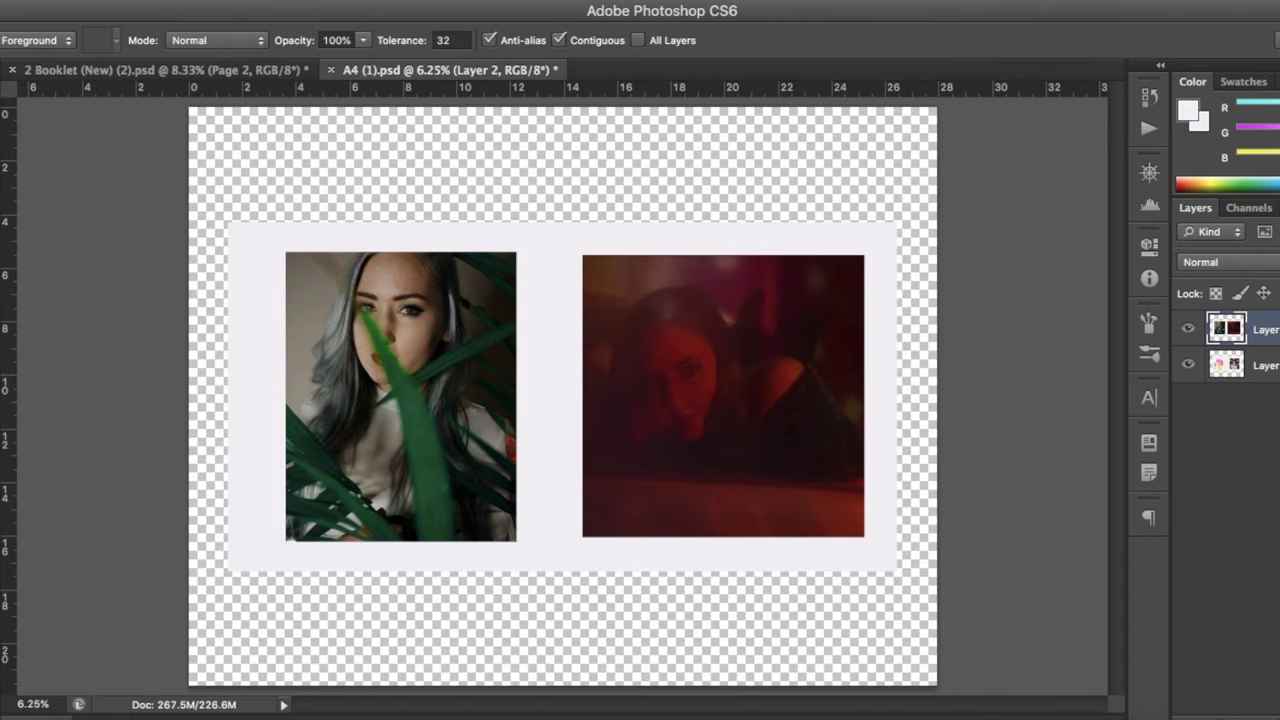
{"action": "left_click", "coordinate": [140, 2]}
{"action": "left_click", "coordinate": [160, 12]}
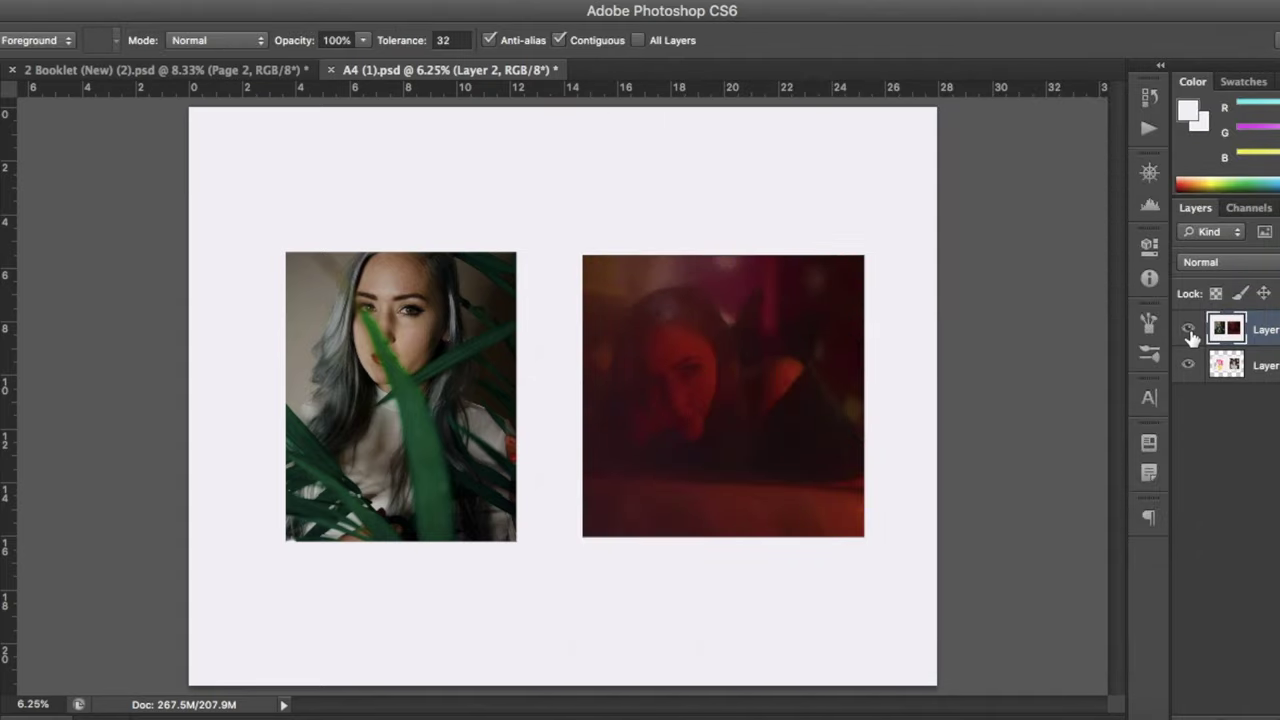
{"action": "left_click", "coordinate": [1188, 331], "text": "alt"}
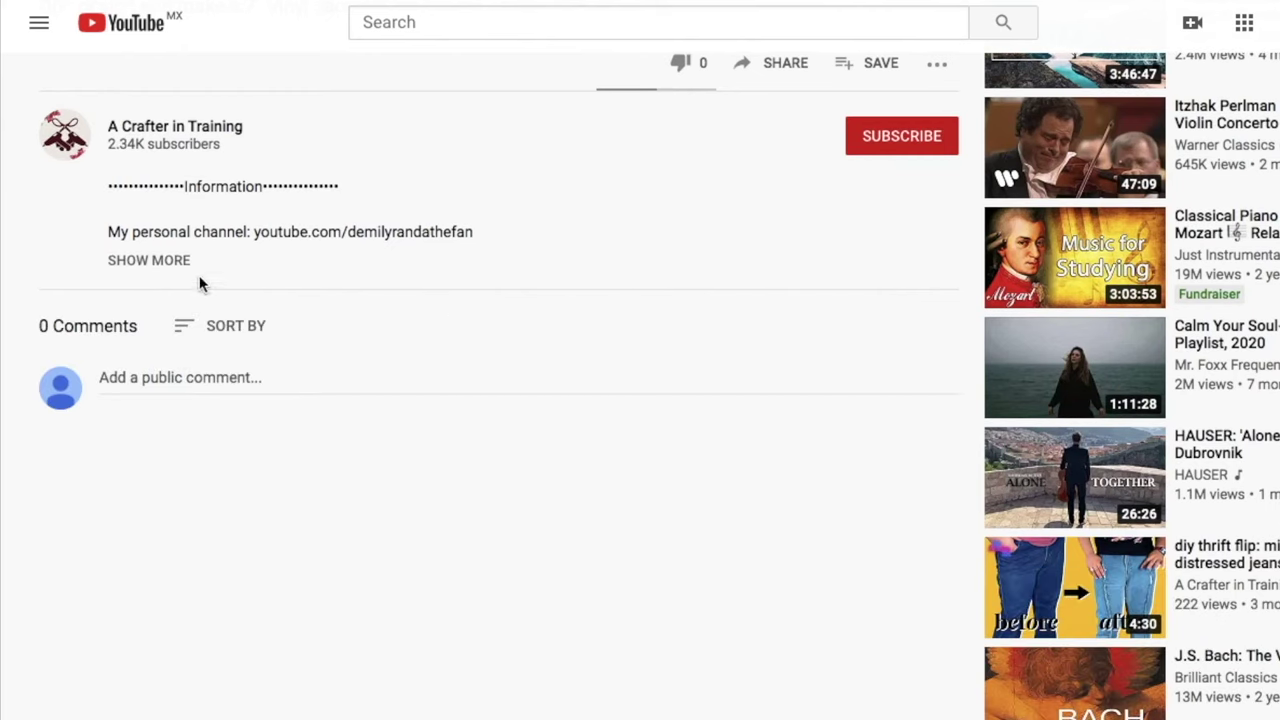
- Expand the YouTube video description to reveal the Templates link
{"action": "left_click", "coordinate": [176, 259]}
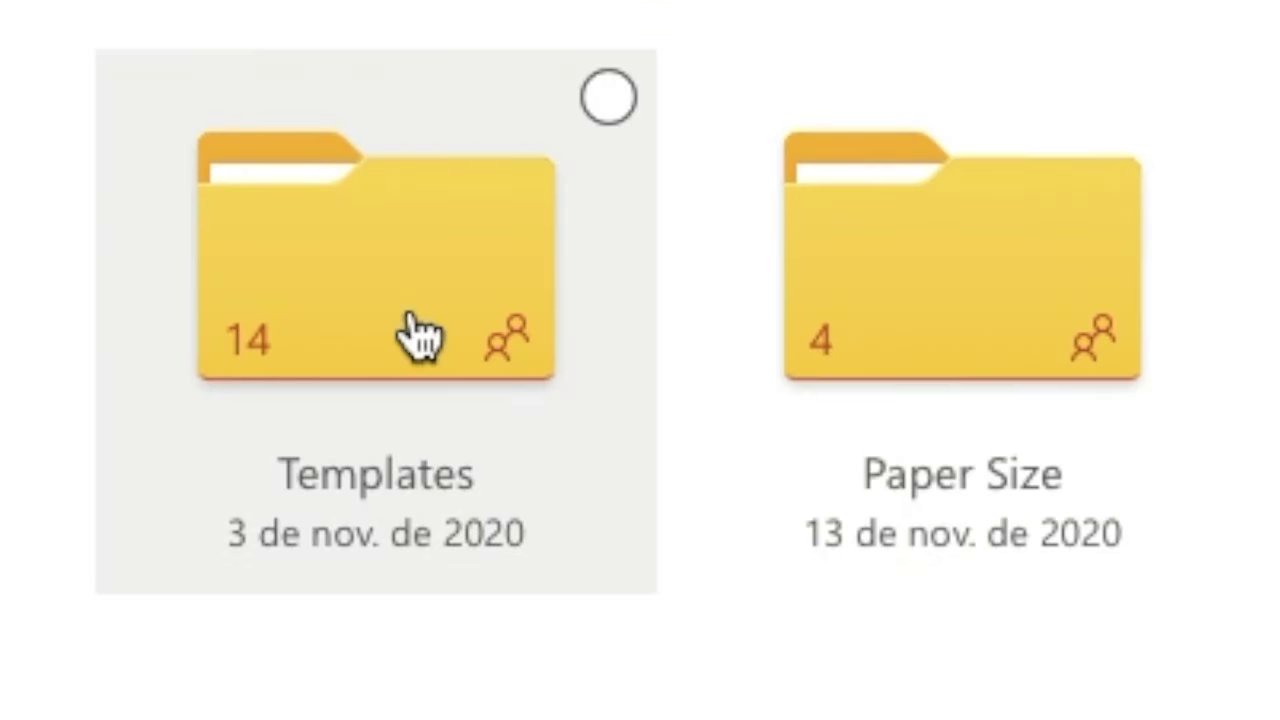
- Download CD Back Cover.psd from the OneDrive Templates folder
{"action": "left_click", "coordinate": [420, 337]}
{"action": "scroll", "coordinate": [790, 430], "scroll_direction": "down", "scroll_amount": 5}
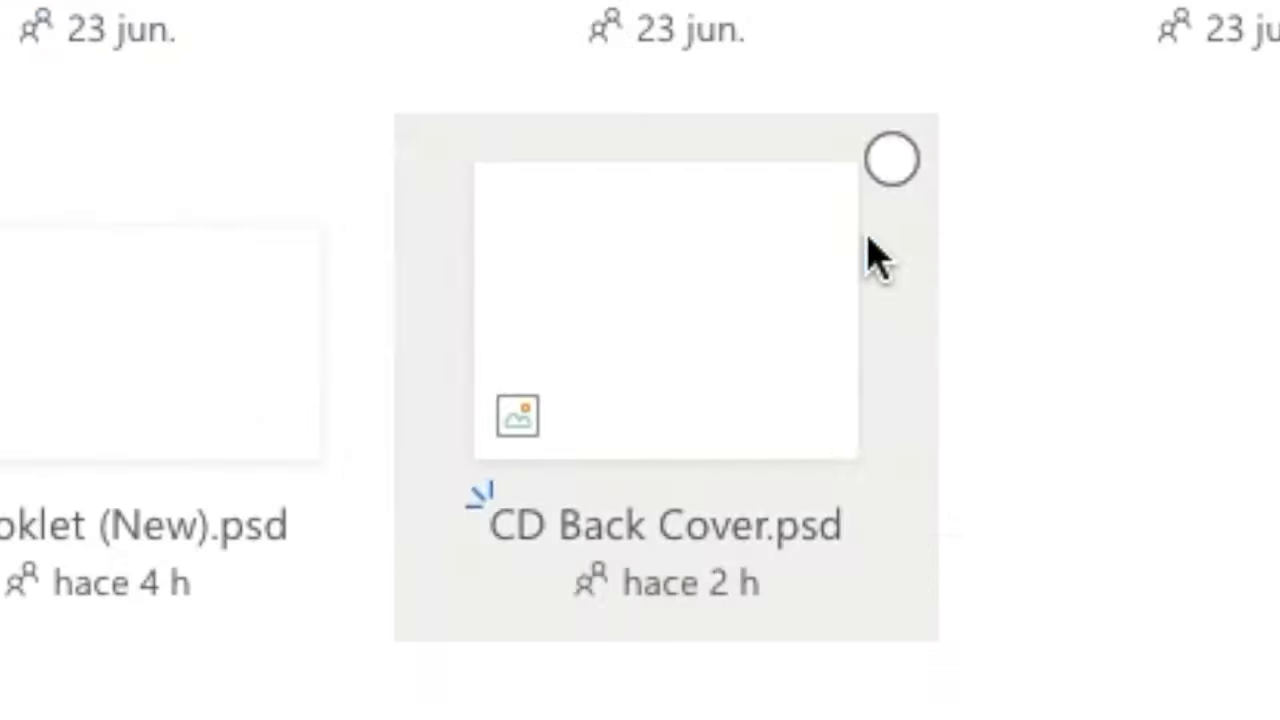
{"action": "left_click", "coordinate": [1015, 435]}
{"action": "left_click", "coordinate": [228, 278]}
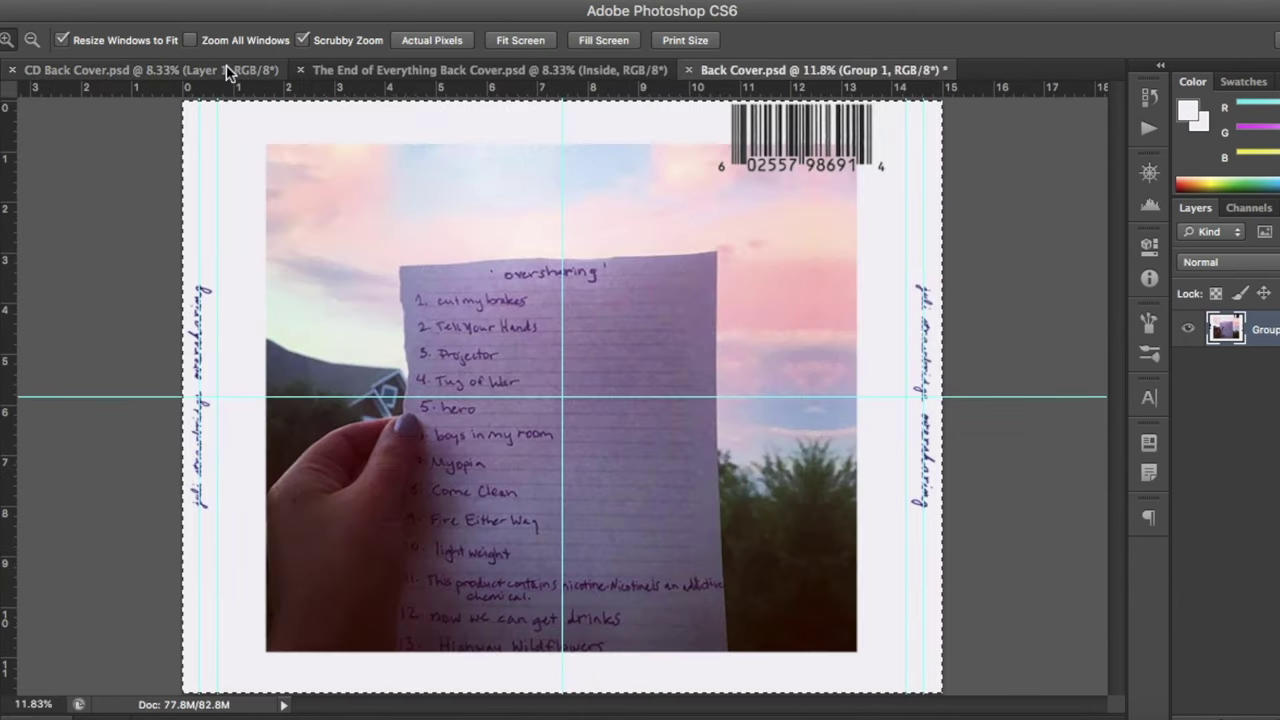
- Add the 'oversharing' photo and red 'THE END OF EVERYTHING' artwork as layers in CD Back Cover
{"action": "left_click", "coordinate": [225, 70]}
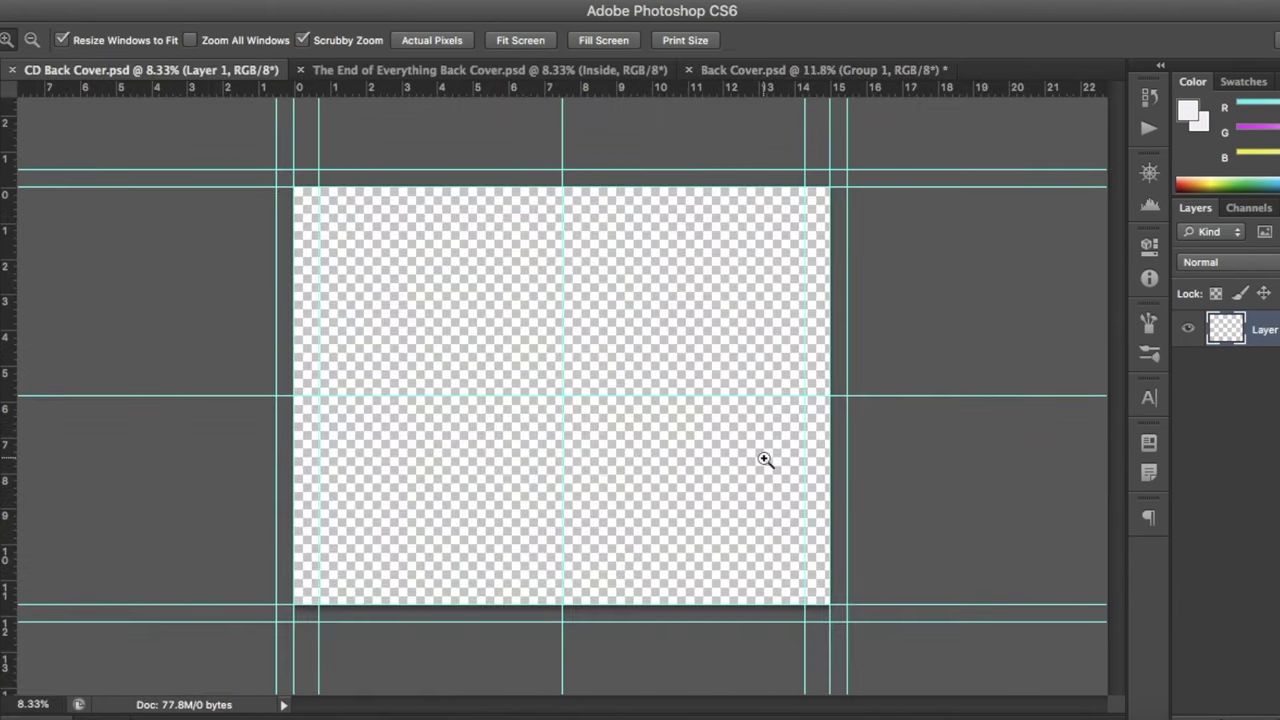
{"action": "left_click_drag", "start_coordinate": [765, 467], "coordinate": [763, 458]}
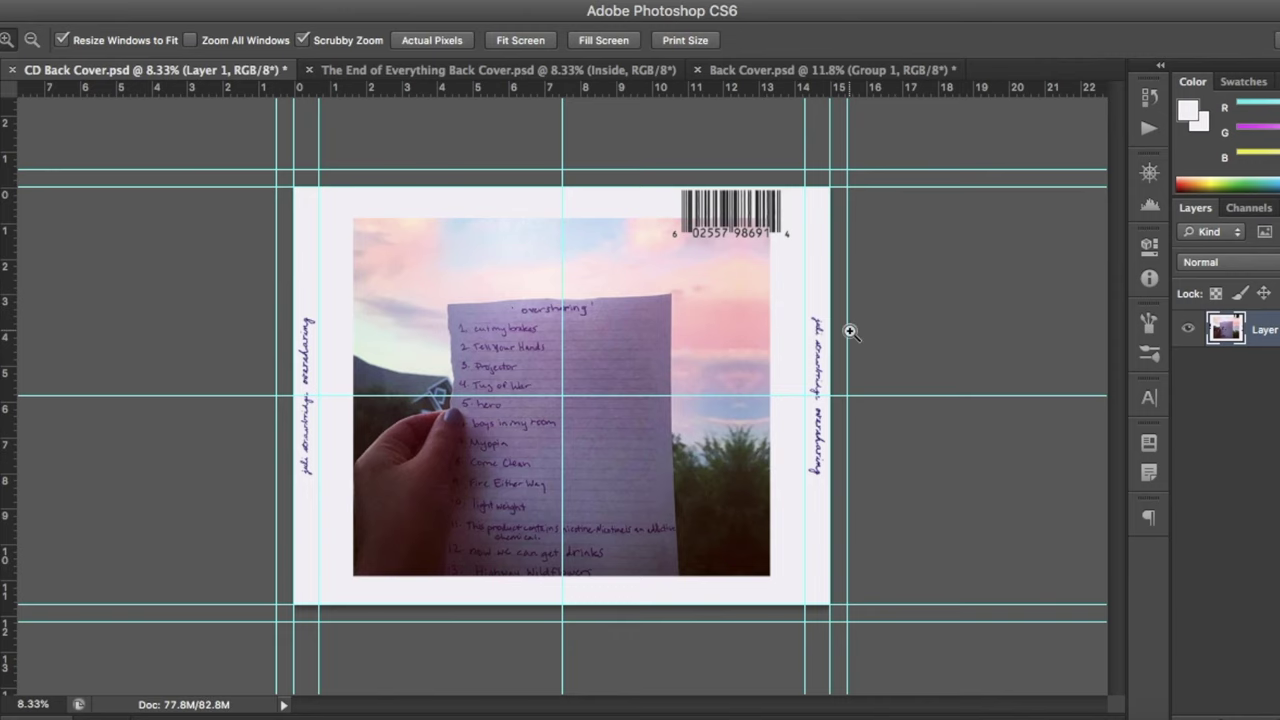
{"action": "key", "text": "ctrl+Tab"}
{"action": "key", "text": "ctrl+shift+Tab"}
{"action": "key", "text": "ctrl+v"}
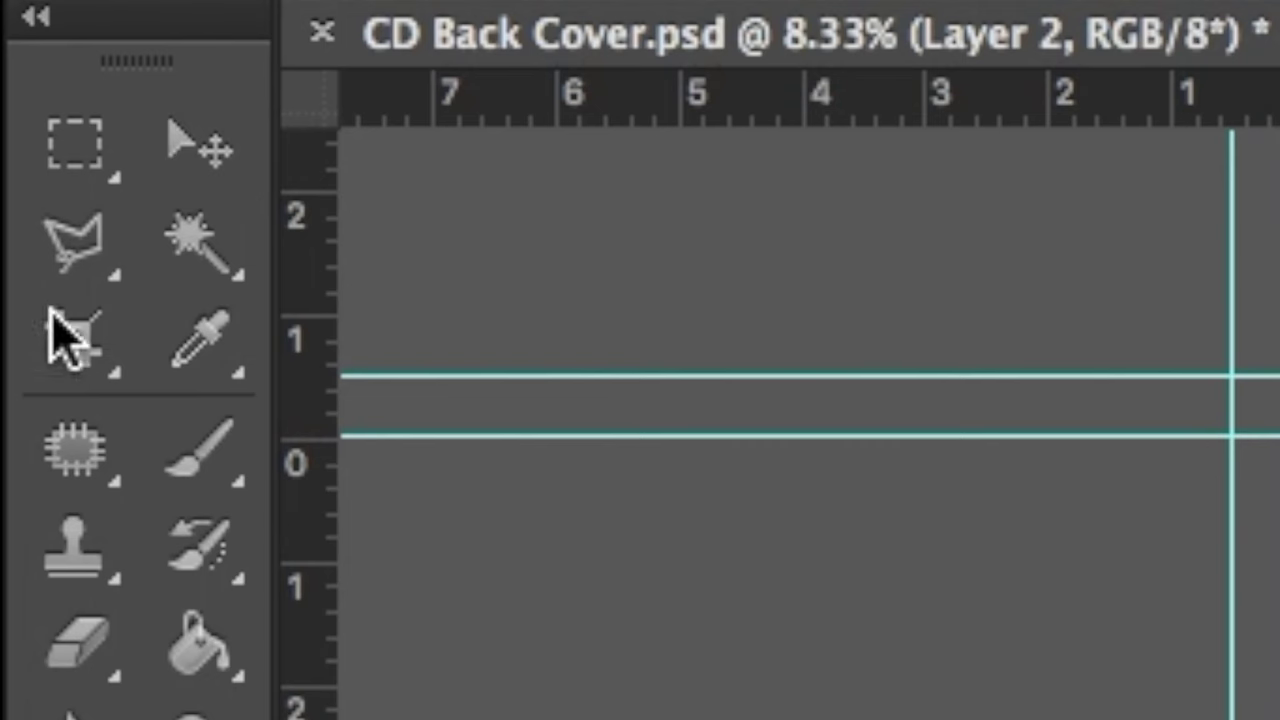
- Drag the crop box on CD Back Cover out to 16.00 cm by 12.74 cm
{"action": "left_click", "coordinate": [60, 338]}
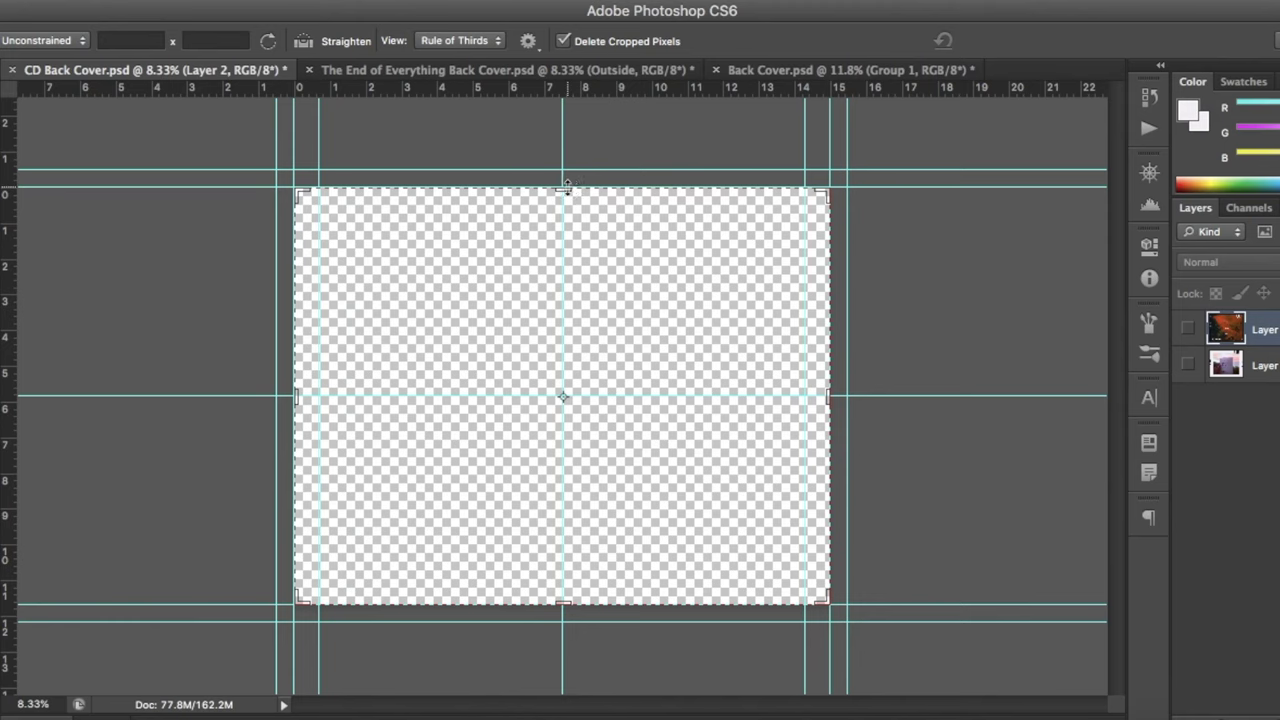
{"action": "left_click", "coordinate": [563, 182]}
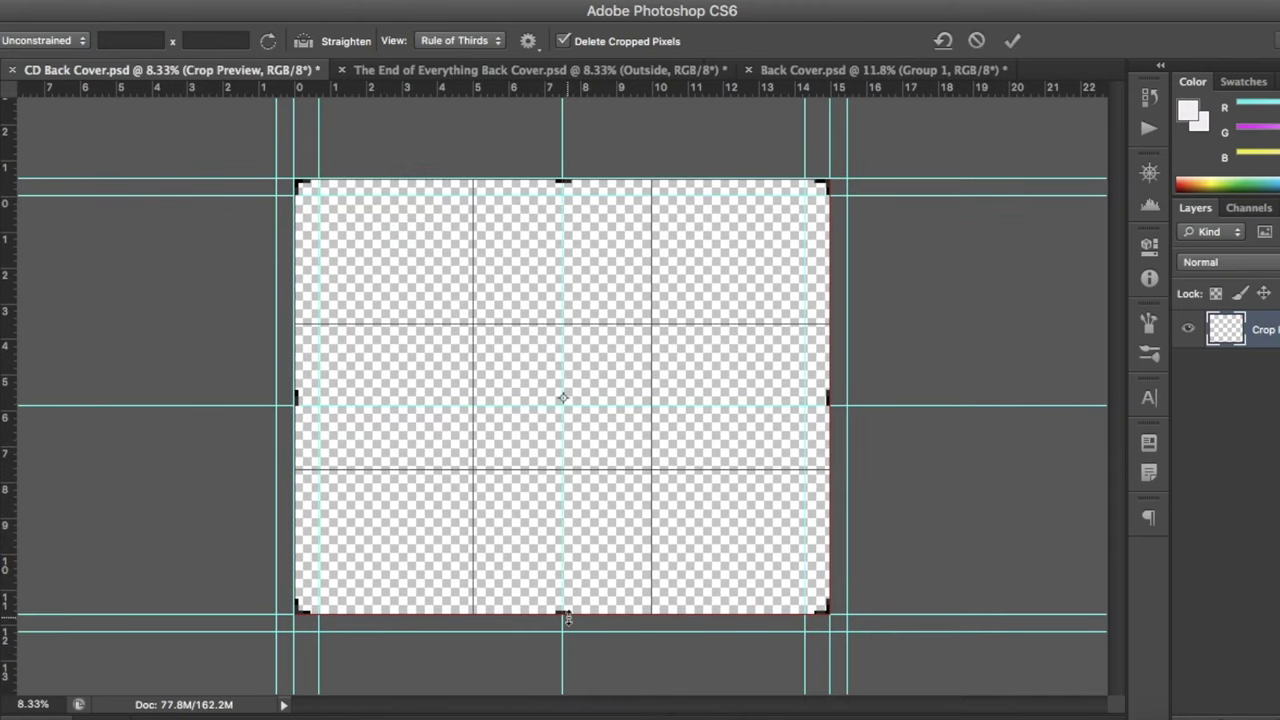
{"action": "left_click_drag", "start_coordinate": [567, 617], "coordinate": [567, 633]}
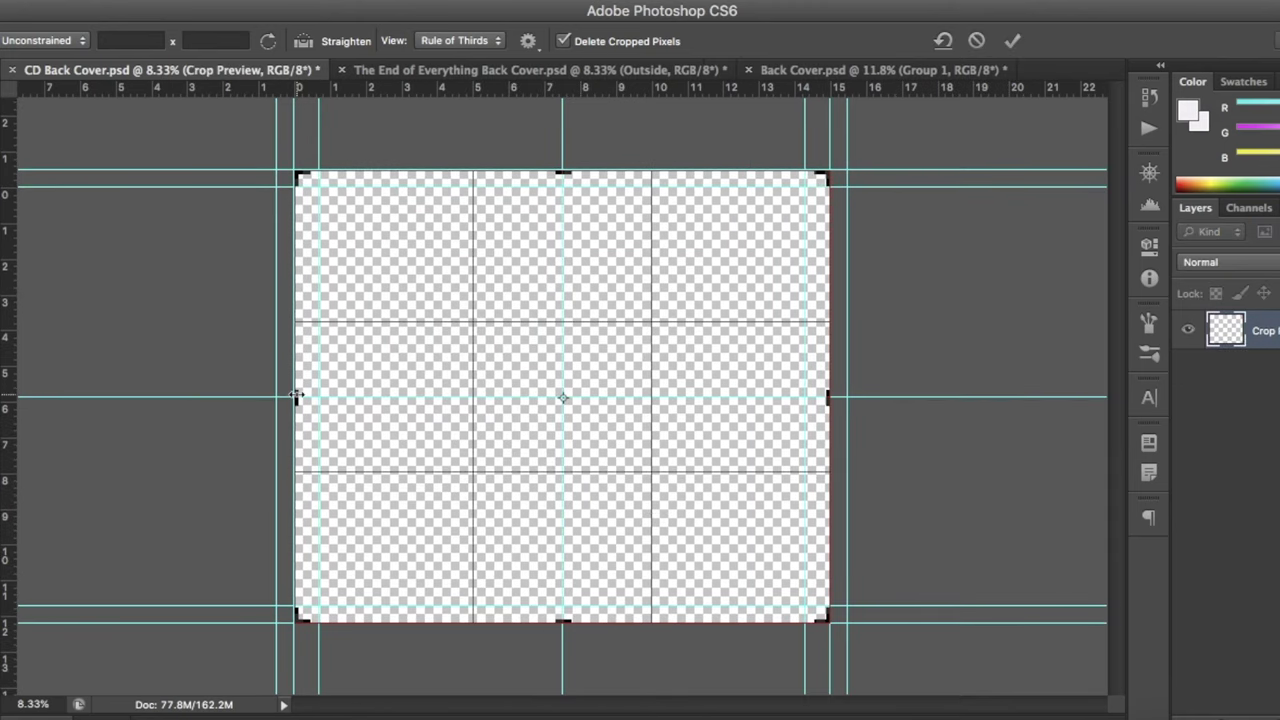
{"action": "left_click_drag", "start_coordinate": [294, 396], "coordinate": [280, 396]}
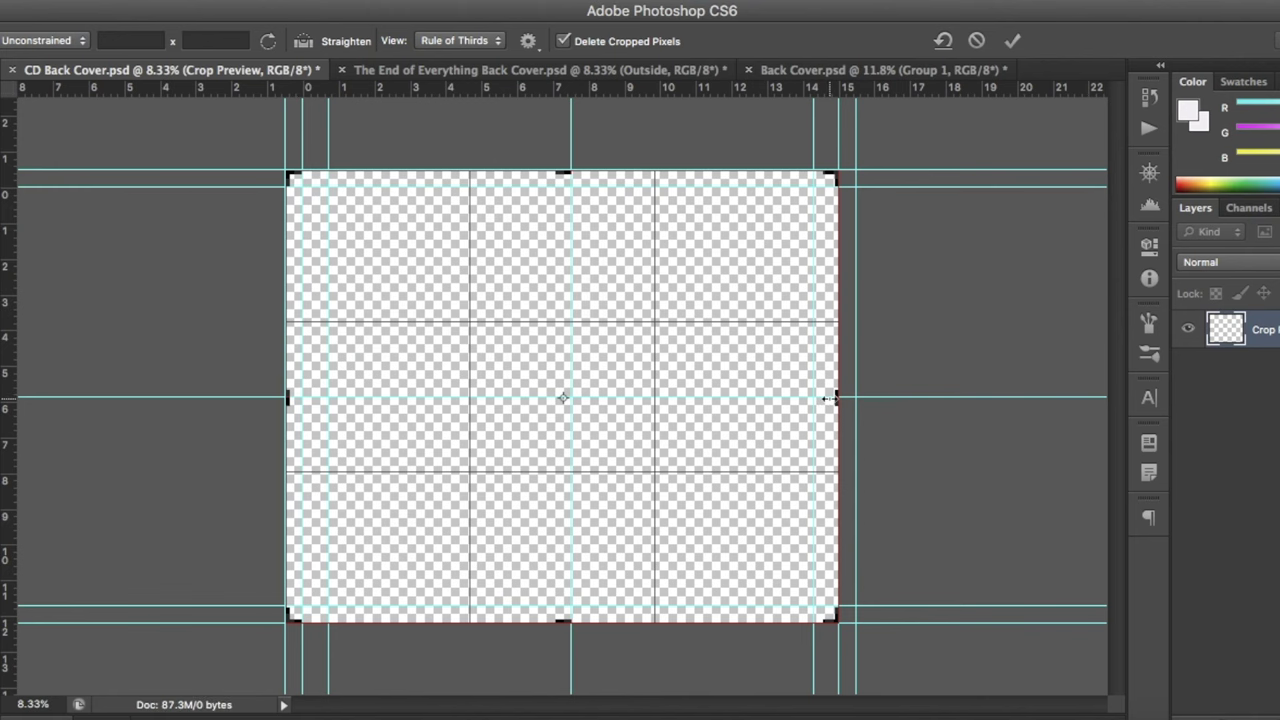
{"action": "left_click_drag", "start_coordinate": [828, 398], "coordinate": [846, 398]}
- Apply the crop, then move and scale the Inside portrait to about 104.62% to fill the canvas
{"action": "key", "text": "v"}
{"action": "left_click", "coordinate": [858, 279]}
{"action": "key", "text": "ctrl+v"}
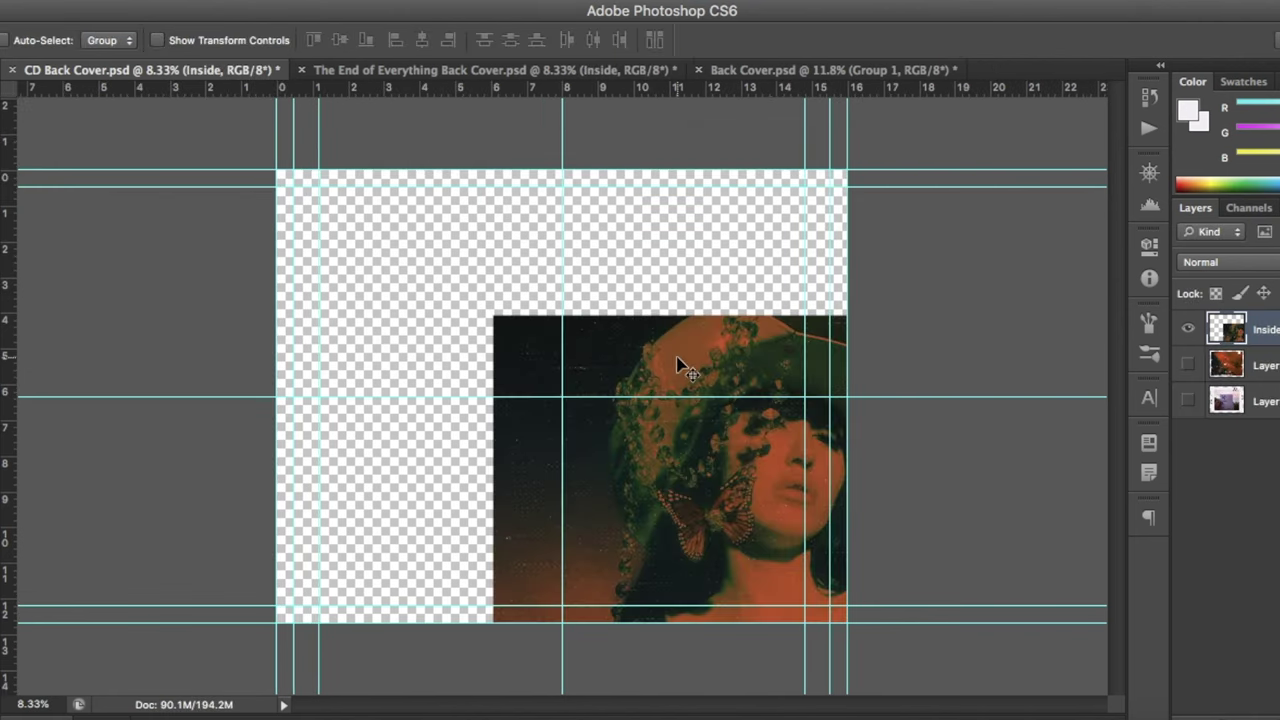
{"action": "left_click_drag", "start_coordinate": [677, 363], "coordinate": [457, 223]}
{"action": "key", "text": "ctrl+t"}
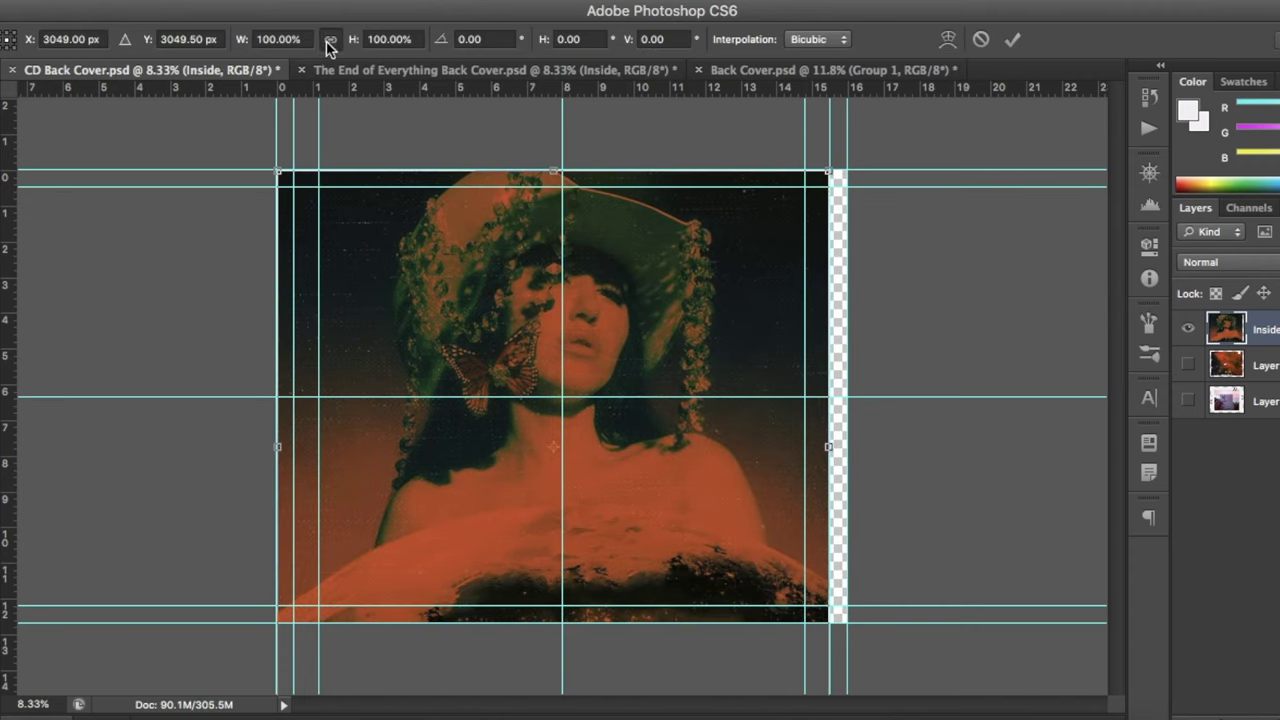
{"action": "left_click_drag", "start_coordinate": [857, 161], "coordinate": [868, 152]}
{"action": "left_click_drag", "start_coordinate": [713, 215], "coordinate": [707, 281]}
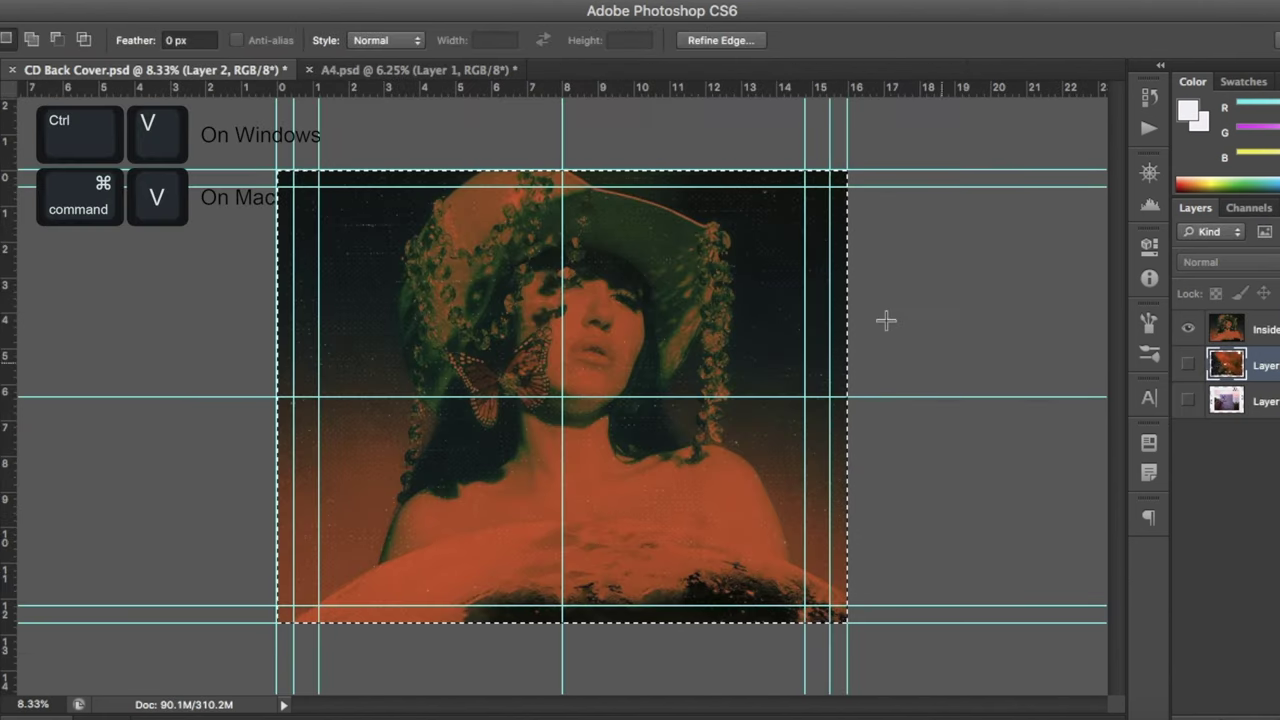
- Paste the Inside portrait onto the A4 sheet
{"action": "key", "text": "alt+bracketright"}
{"action": "left_click", "coordinate": [410, 70]}
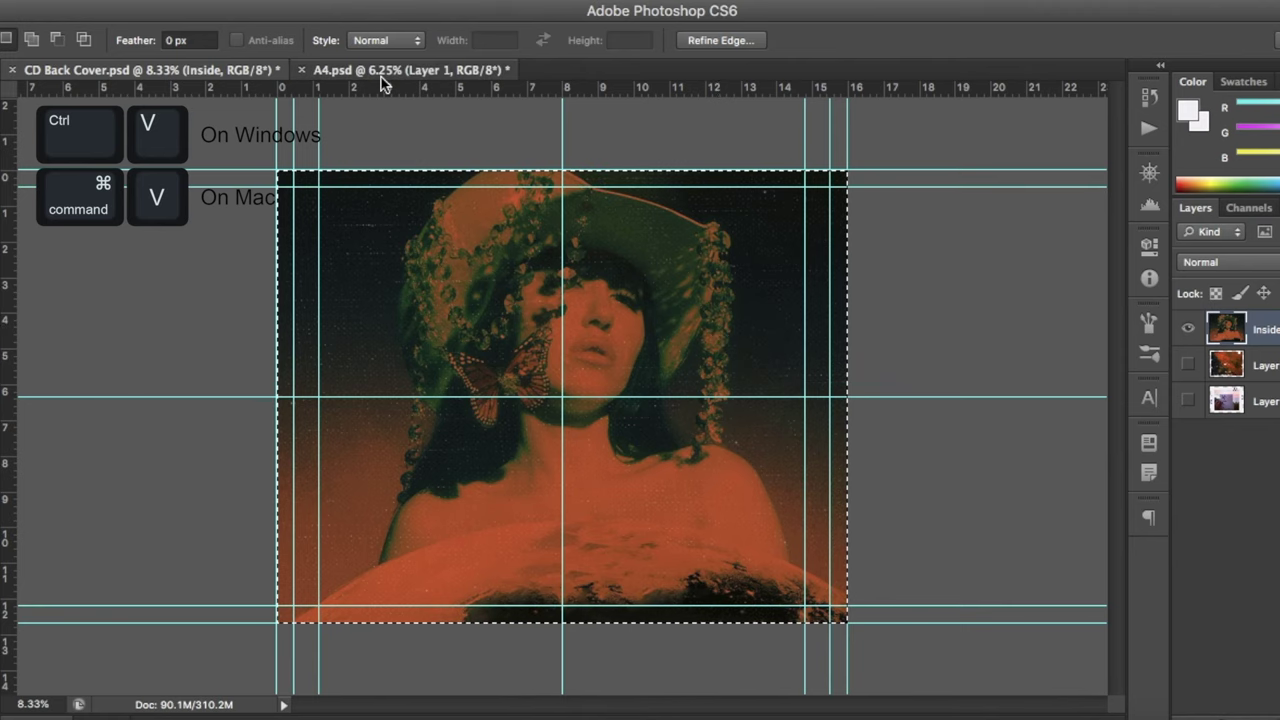
{"action": "key", "text": "ctrl+v"}
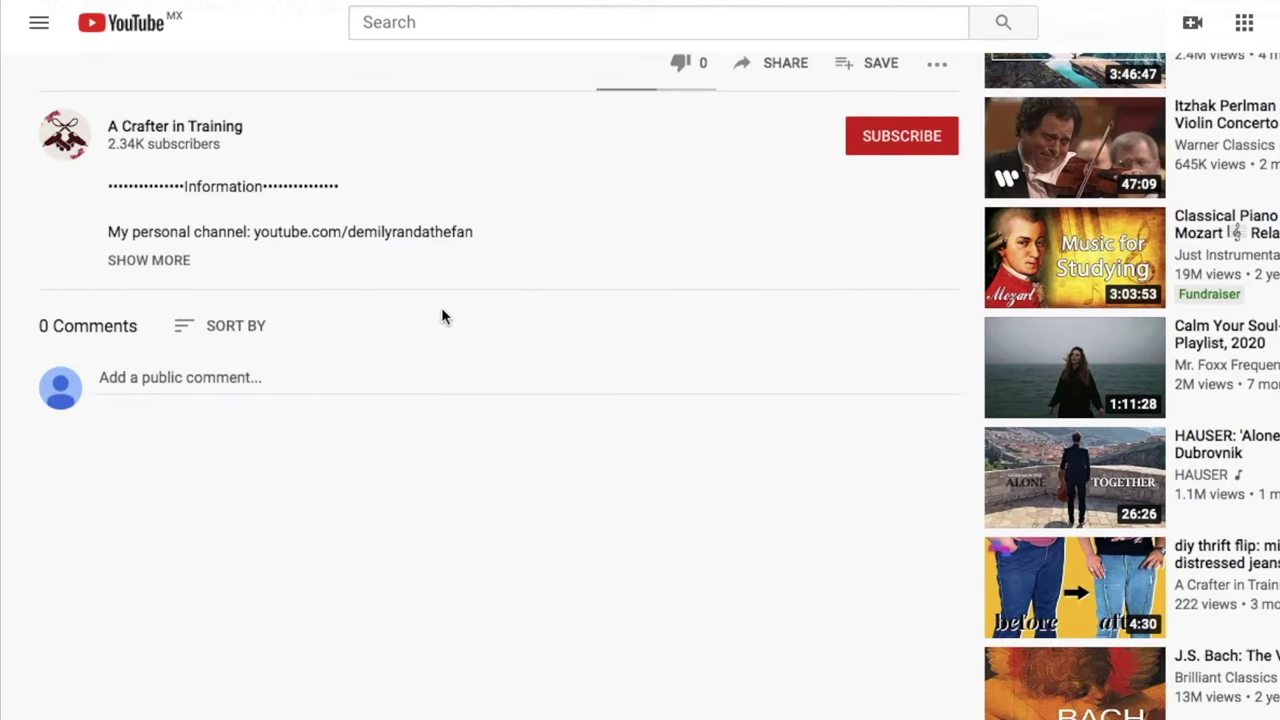
- Download 3 CD Lable.psd from the OneDrive Templates folder and open it in Photoshop
{"action": "left_click", "coordinate": [176, 258]}
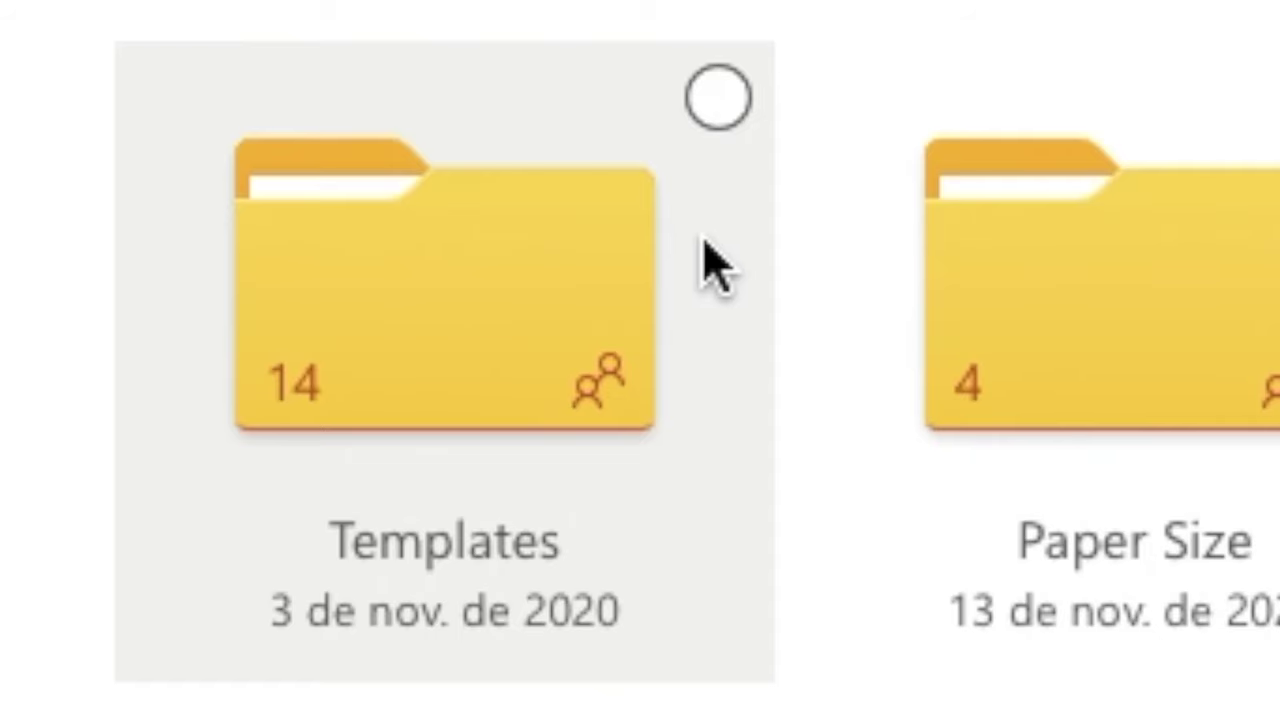
{"action": "left_click", "coordinate": [223, 263]}
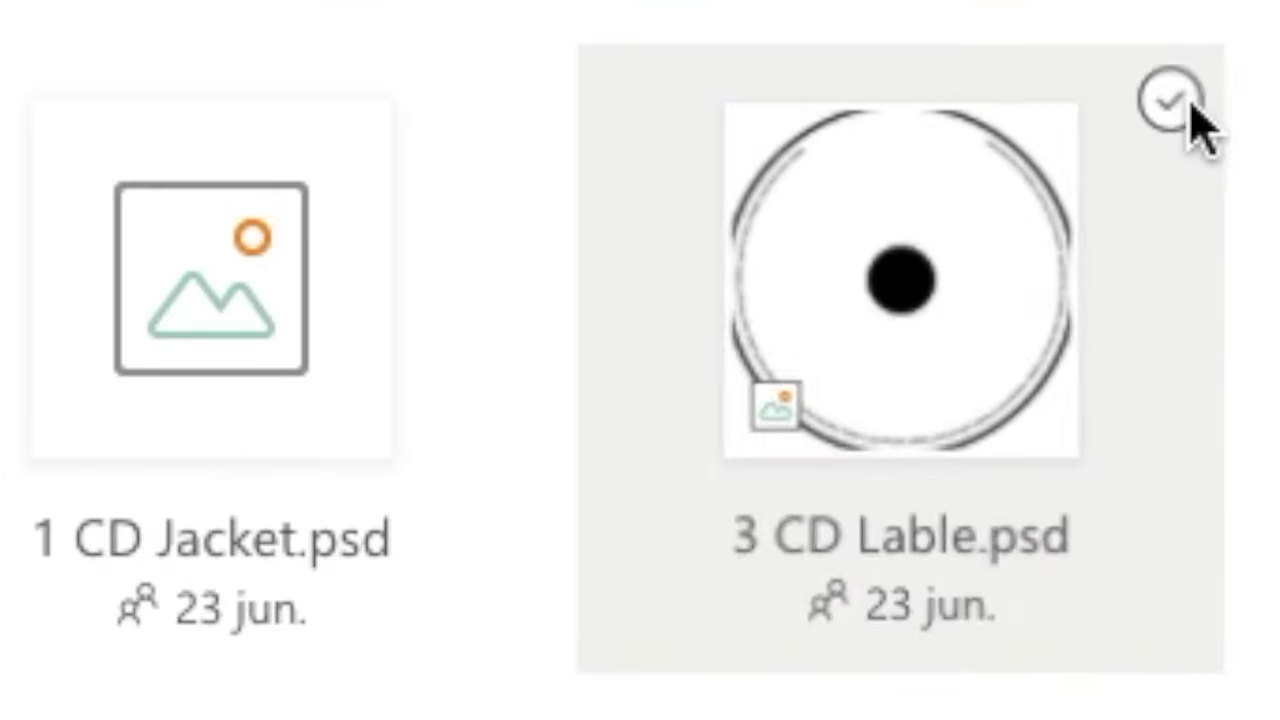
{"action": "left_click", "coordinate": [1203, 452]}
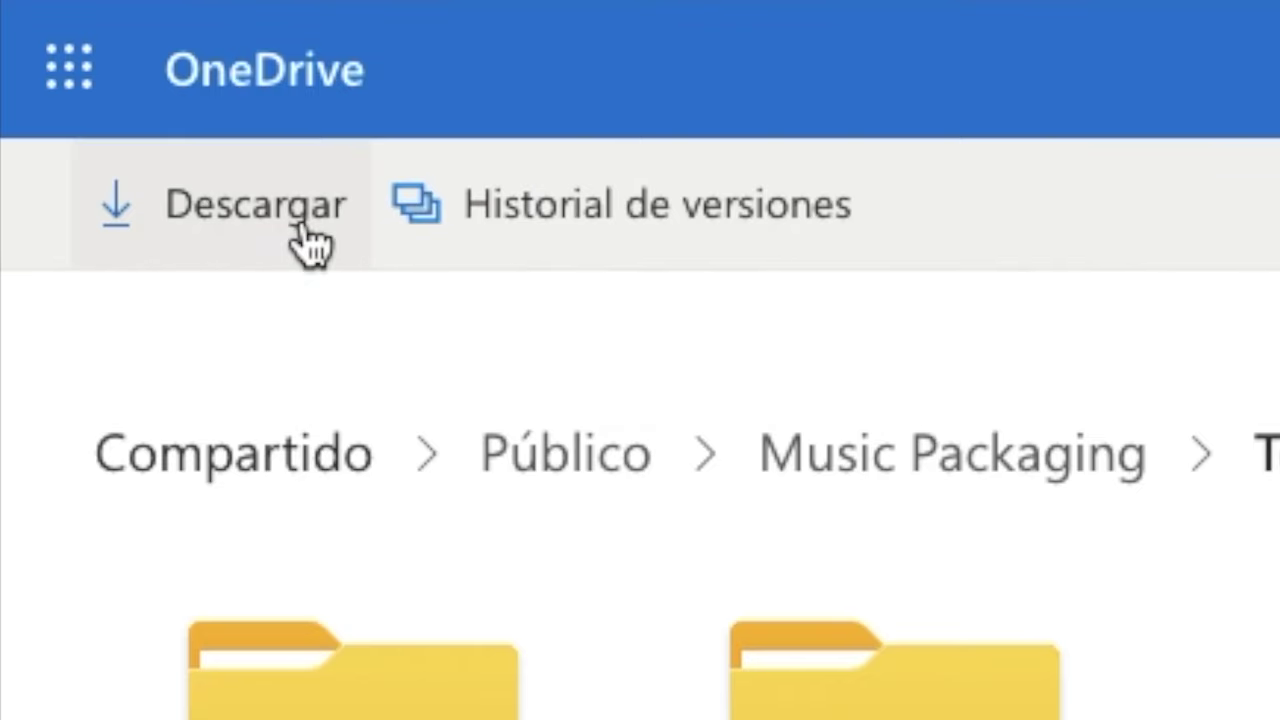
{"action": "left_click", "coordinate": [310, 240]}
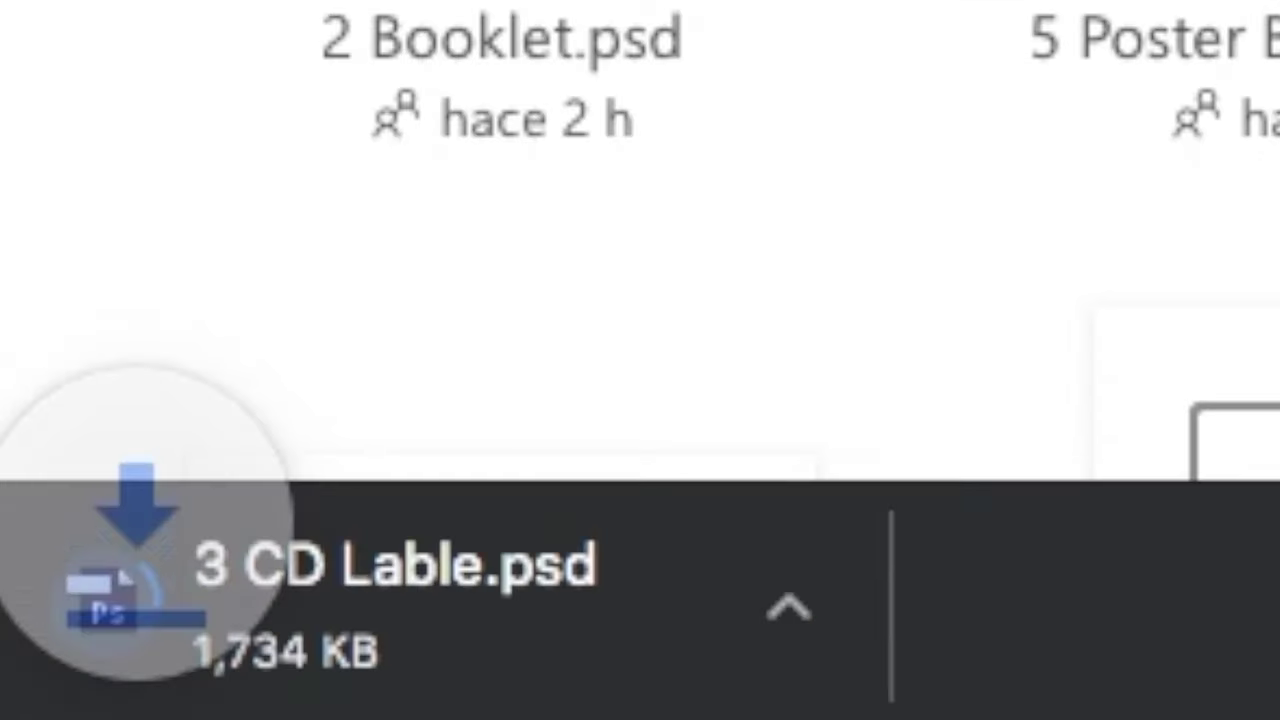
{"action": "left_click", "coordinate": [543, 671]}
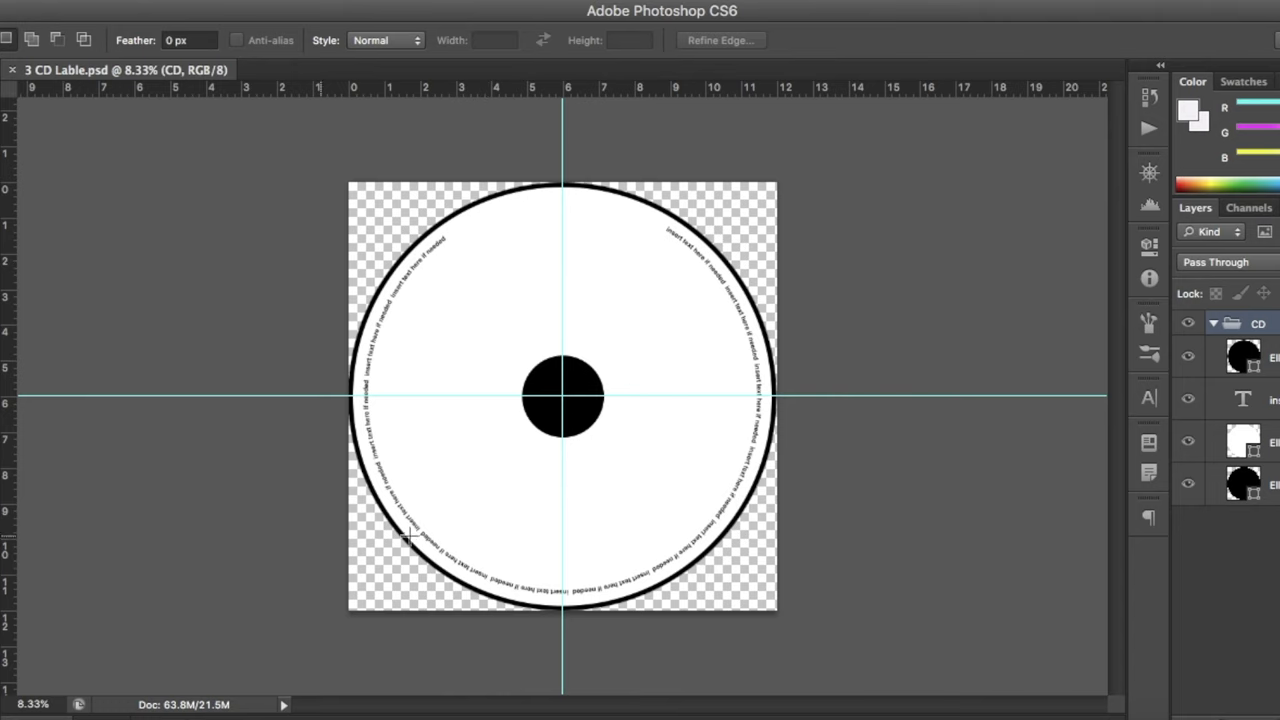
- Zoom in on the disc's lower right rim to inspect the curved text
{"action": "key", "text": "z"}
{"action": "left_click", "coordinate": [623, 572]}
{"action": "left_click", "coordinate": [766, 583]}
{"action": "scroll", "coordinate": [765, 580], "scroll_direction": "right", "scroll_amount": 3}
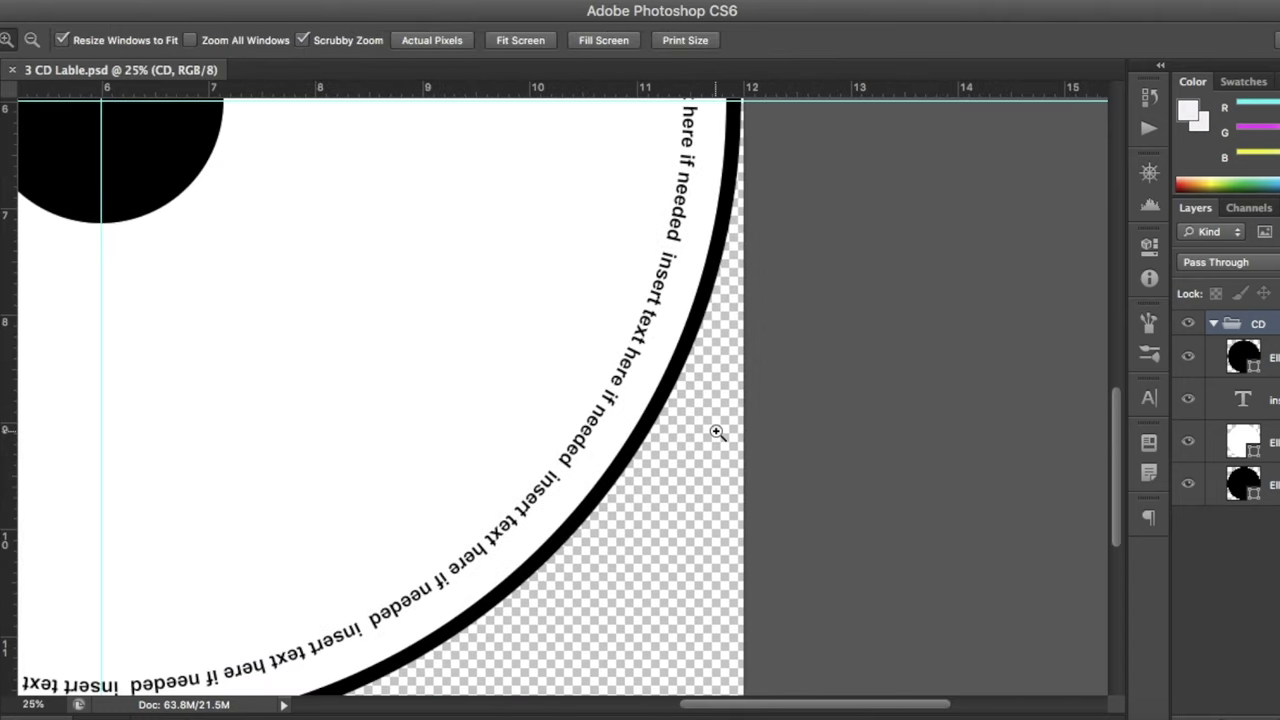
{"action": "scroll", "coordinate": [679, 362], "scroll_direction": "up", "scroll_amount": 10}
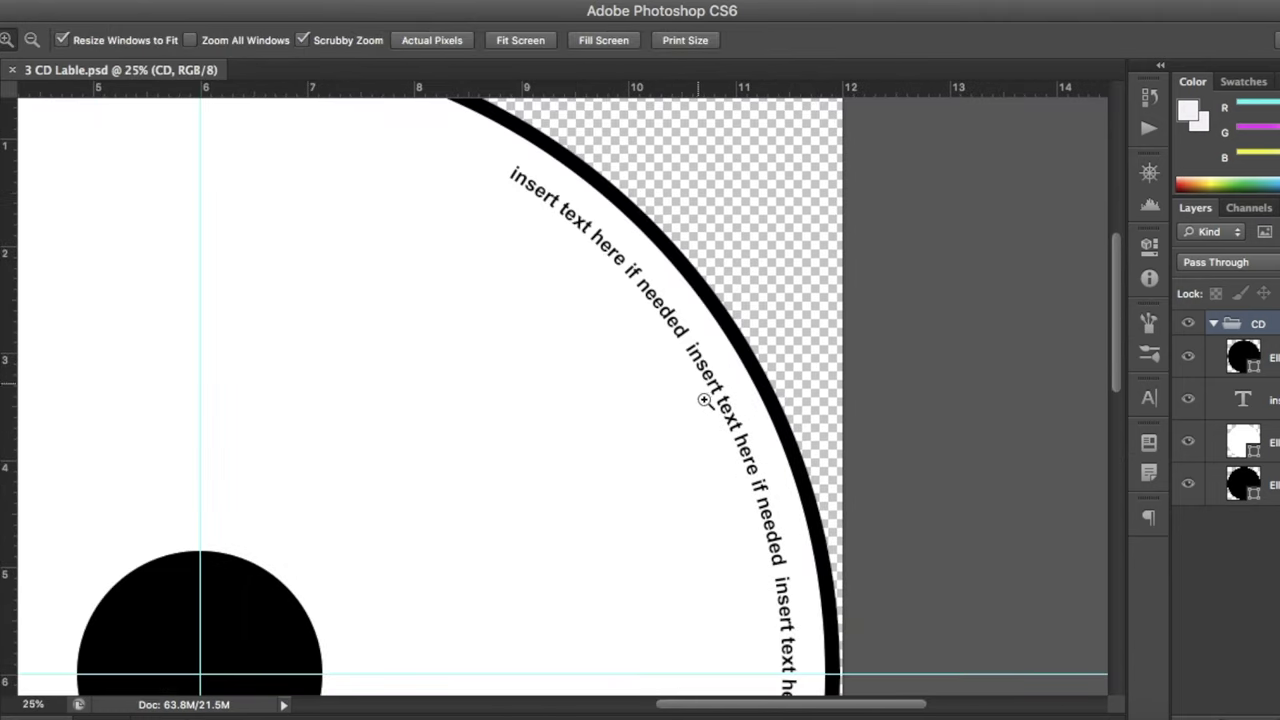
{"action": "scroll", "coordinate": [714, 421], "scroll_direction": "down", "scroll_amount": 15}
{"action": "scroll", "coordinate": [726, 446], "scroll_direction": "left", "scroll_amount": 6}
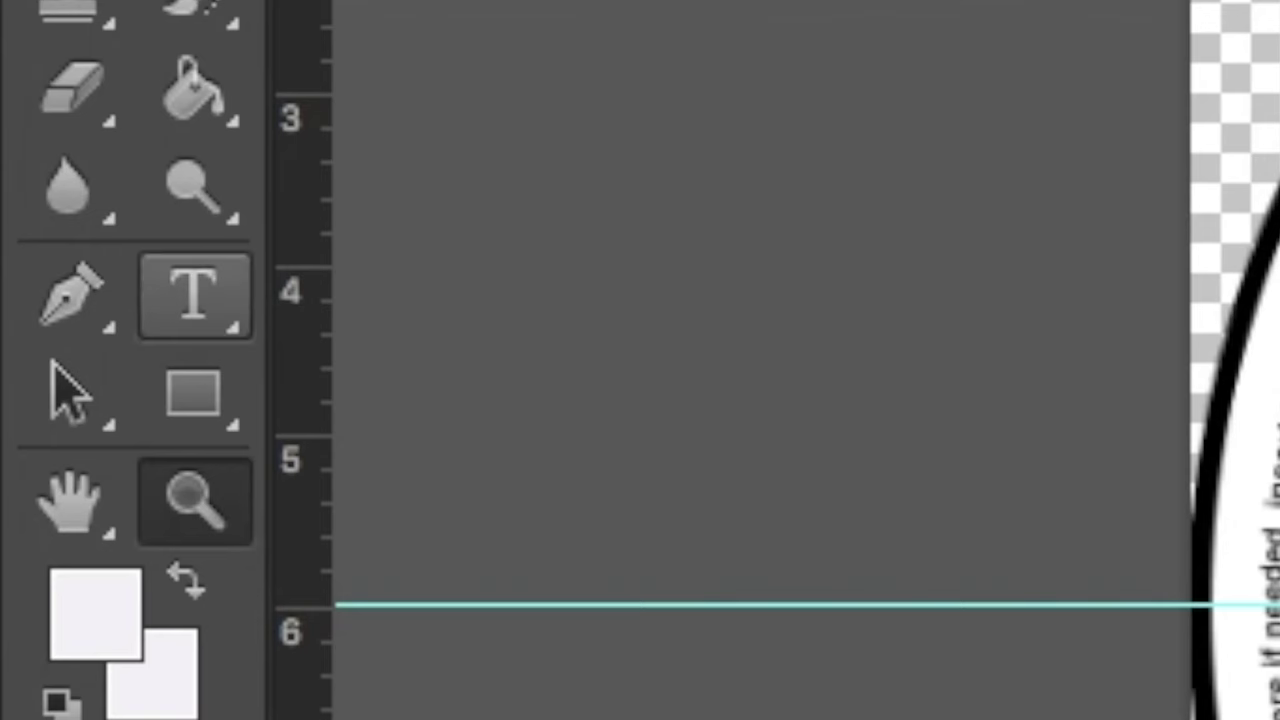
- Edit the curved 'insert text here' ring text around the disc rim
{"action": "left_click", "coordinate": [194, 293]}
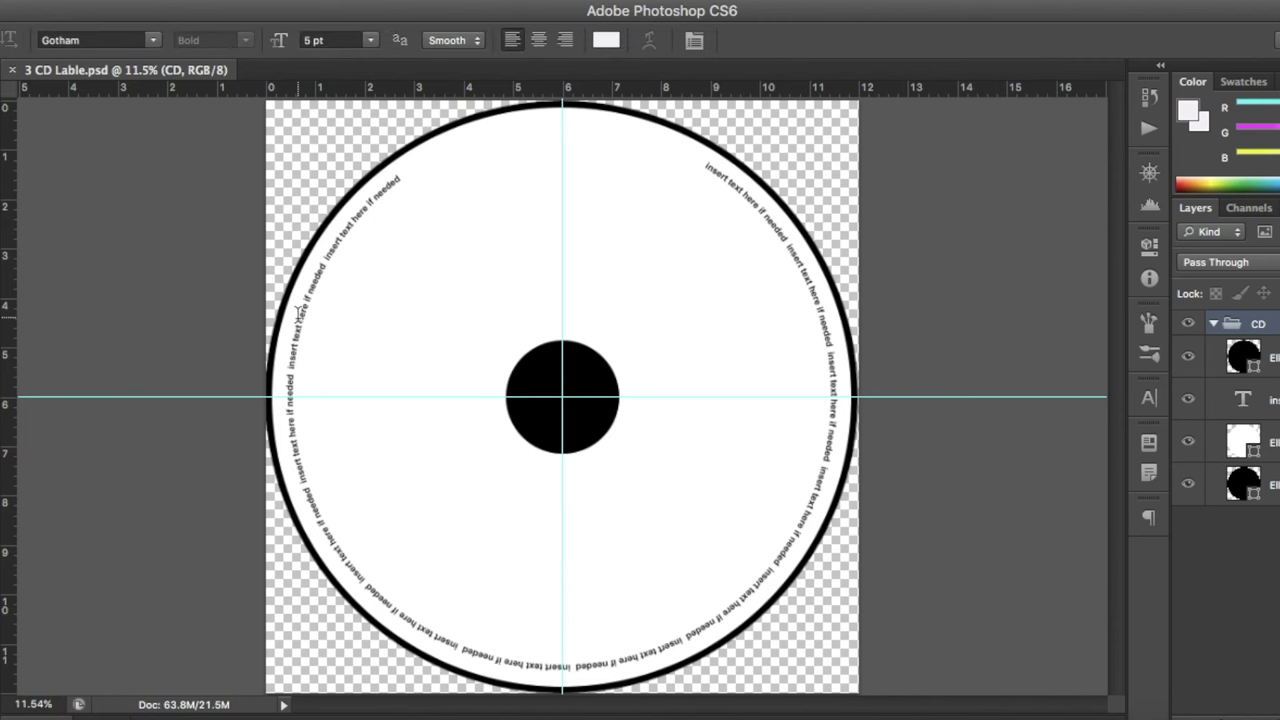
{"action": "left_click", "coordinate": [300, 316]}
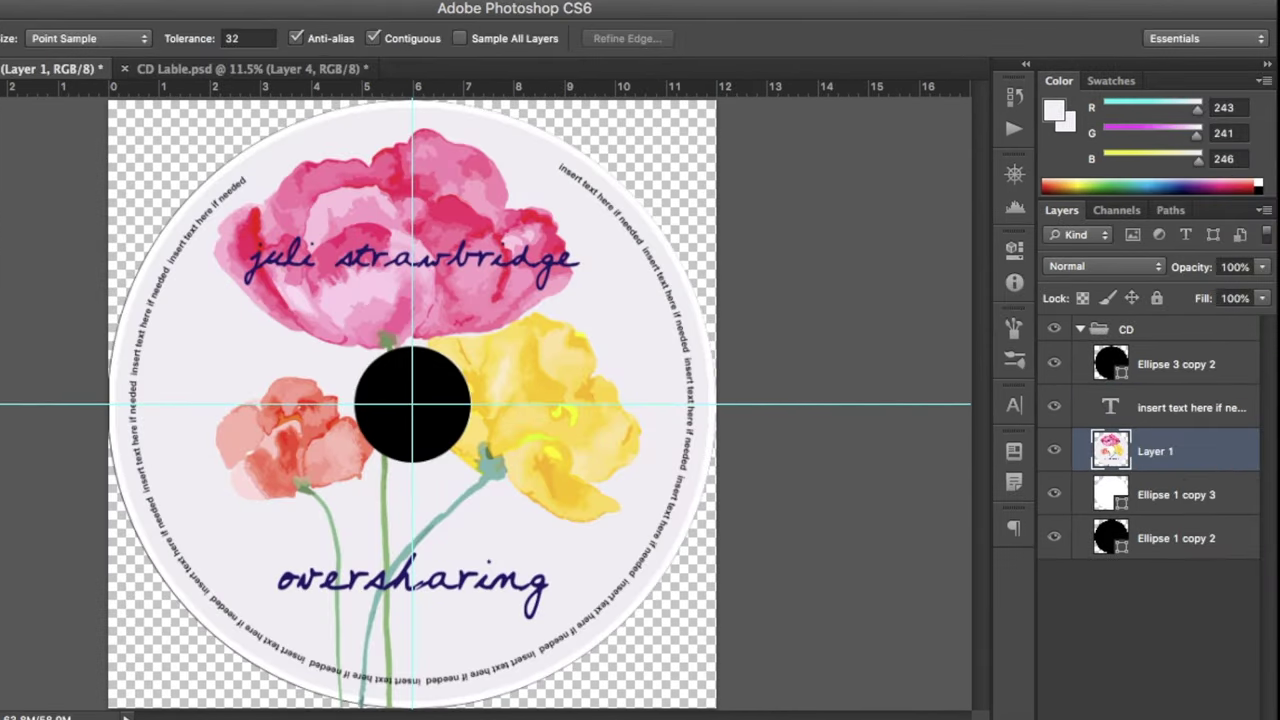
{"action": "key", "text": "v"}
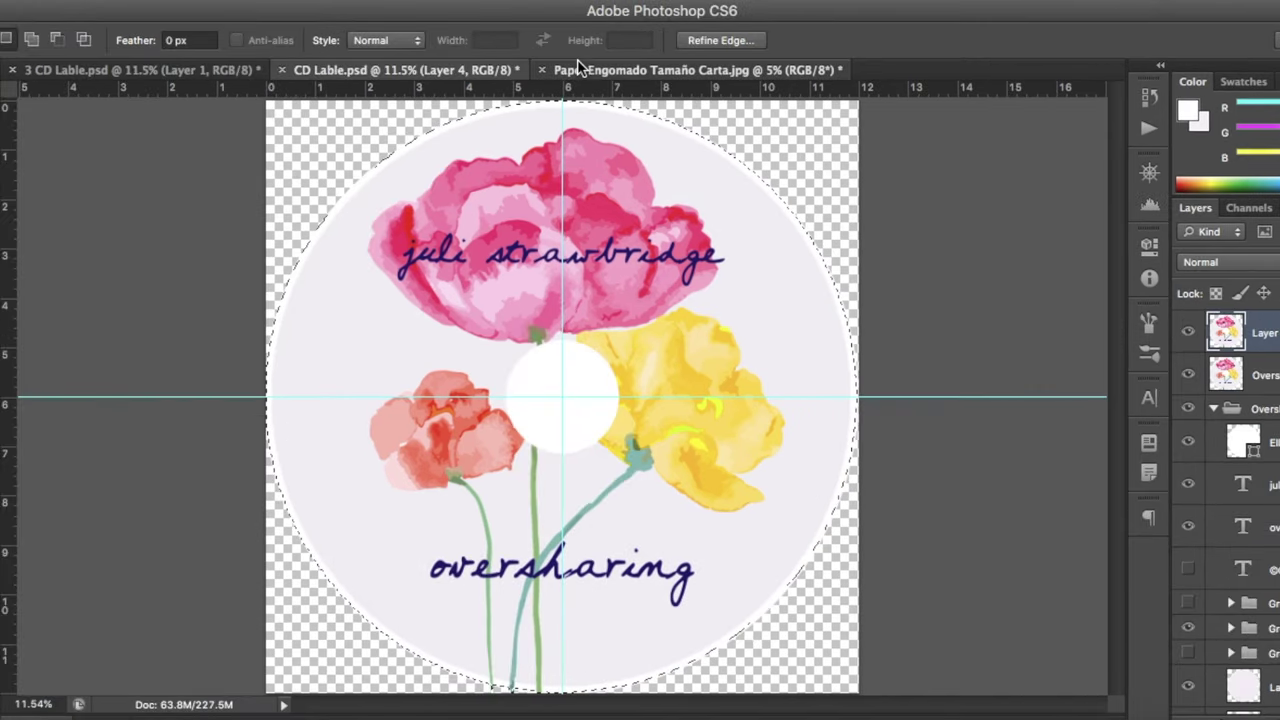
- Paste the poppy label onto the Papel Engomado Tamaño Carta sheet, accepting the colour conversion
{"action": "left_click", "coordinate": [686, 64]}
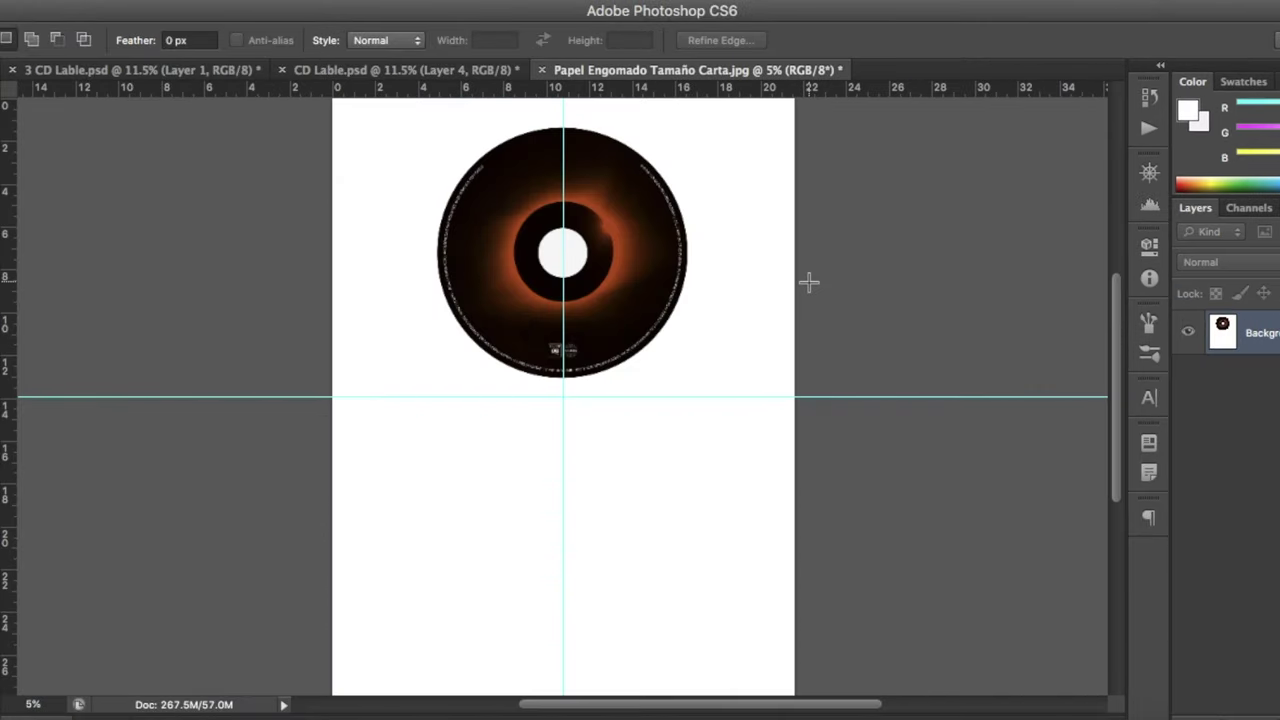
{"action": "key", "text": "super+v"}
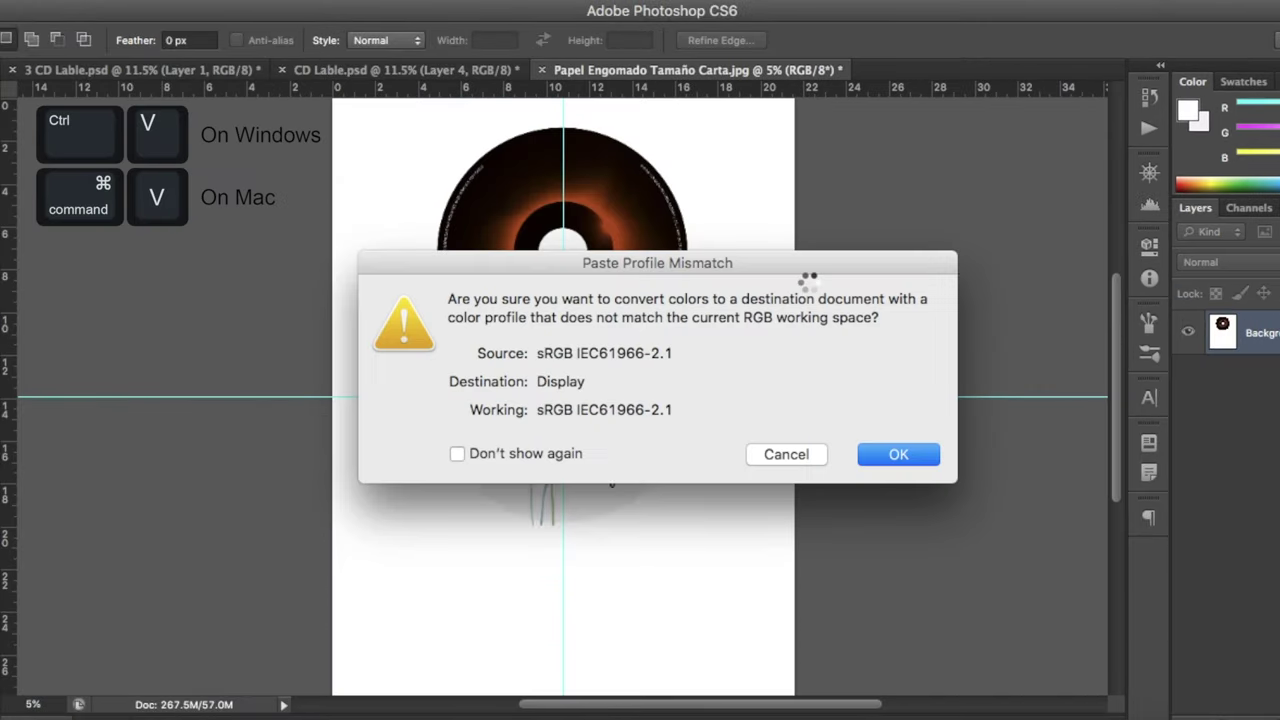
{"action": "key", "text": "Return"}
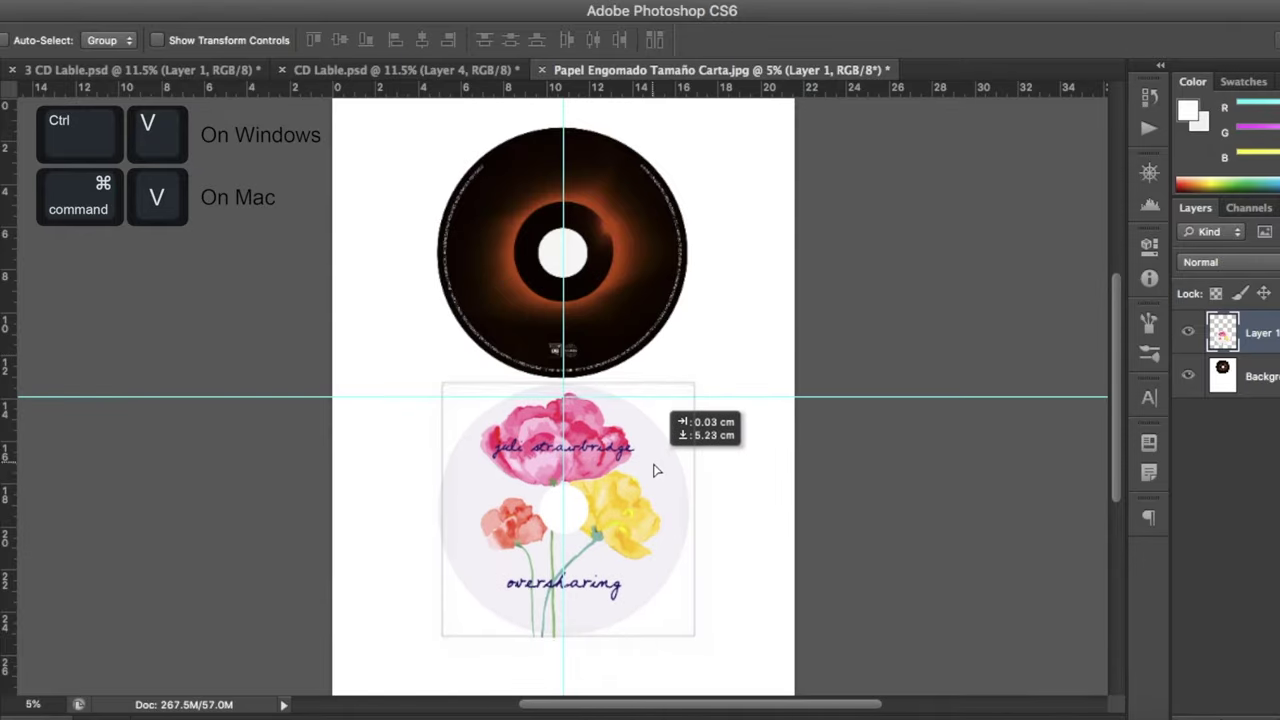